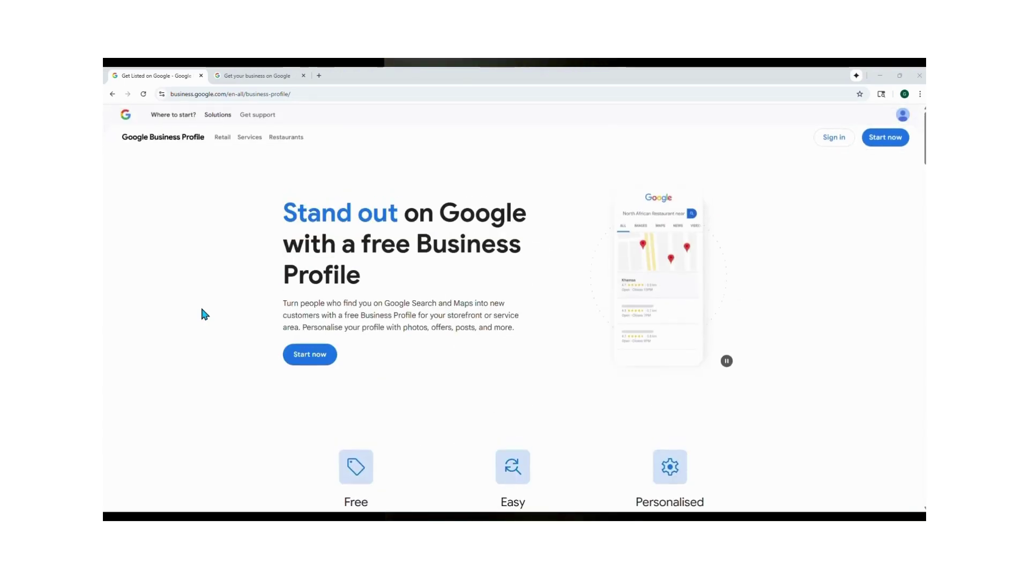
# - Start a new Business Profile named 'Go Senior Sidekick' and continue to the business type step
pyautogui.click(308, 359)
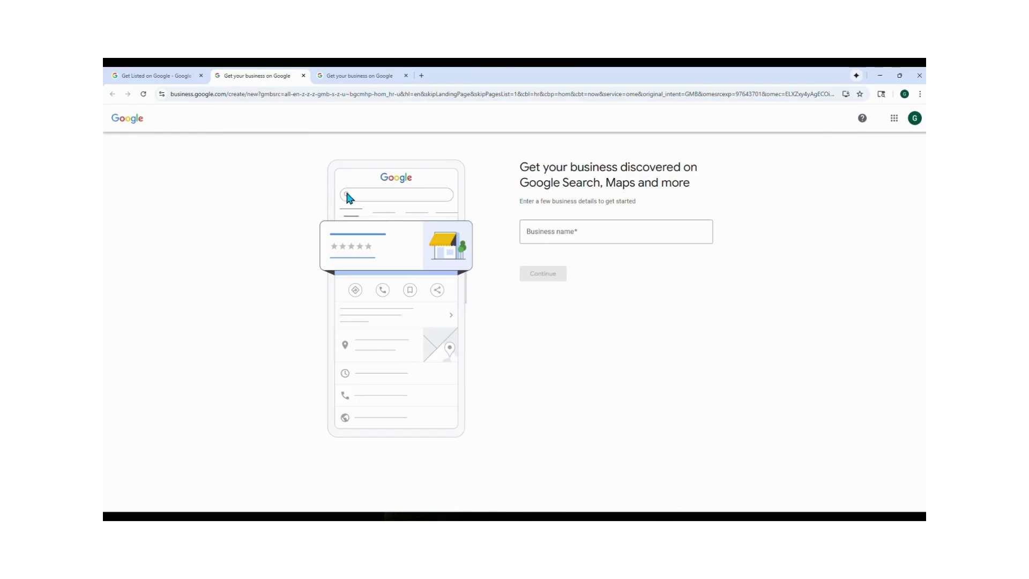
pyautogui.click(542, 233)
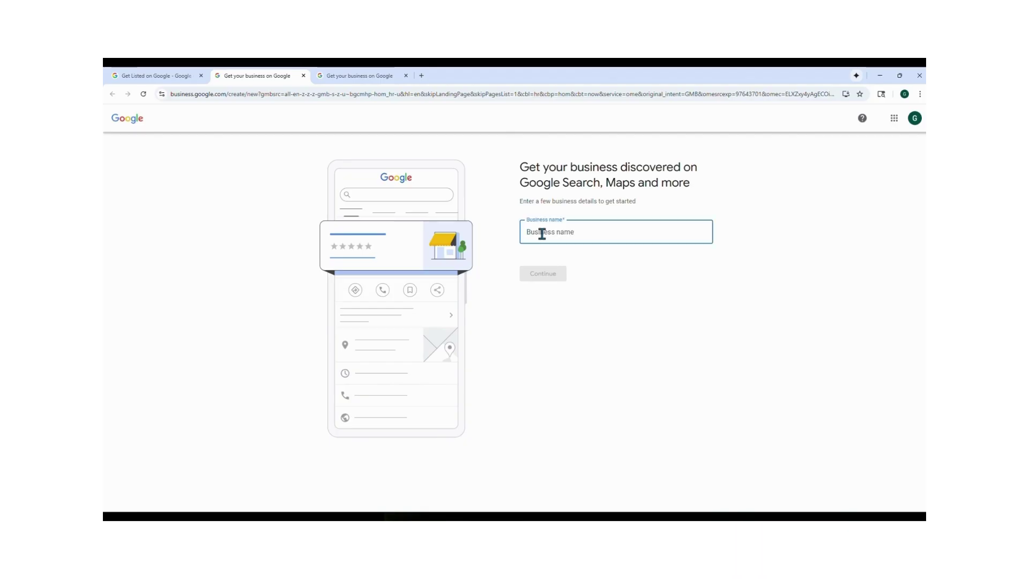
pyautogui.write('Go')
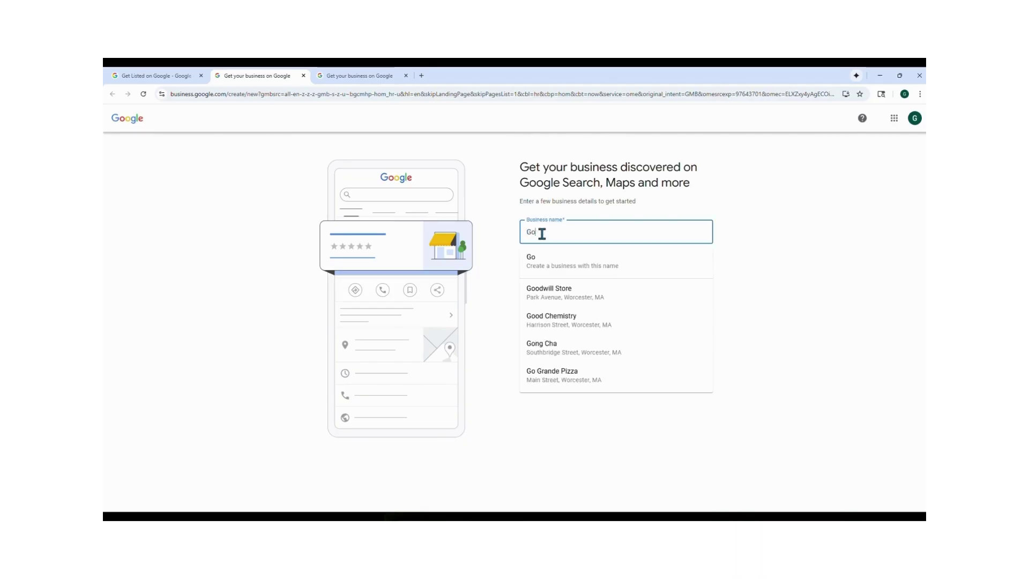
pyautogui.write(' Senior')
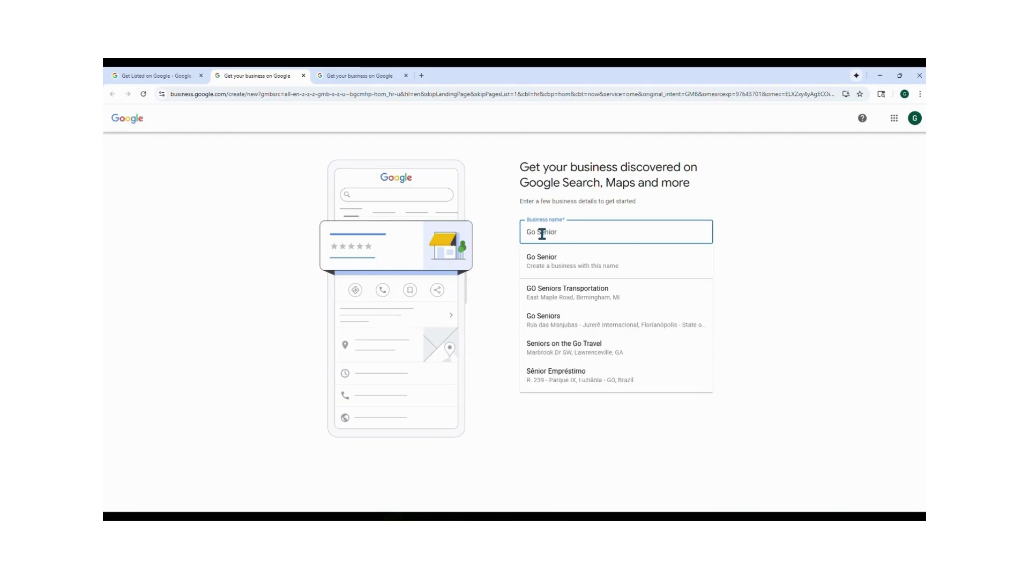
pyautogui.write(' Sidekick')
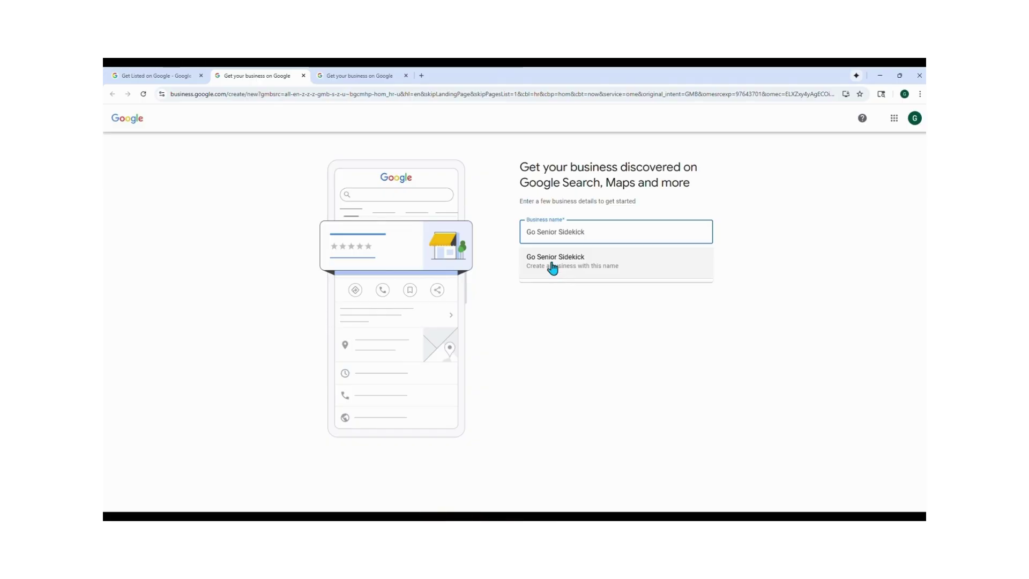
pyautogui.click(553, 266)
pyautogui.click(545, 275)
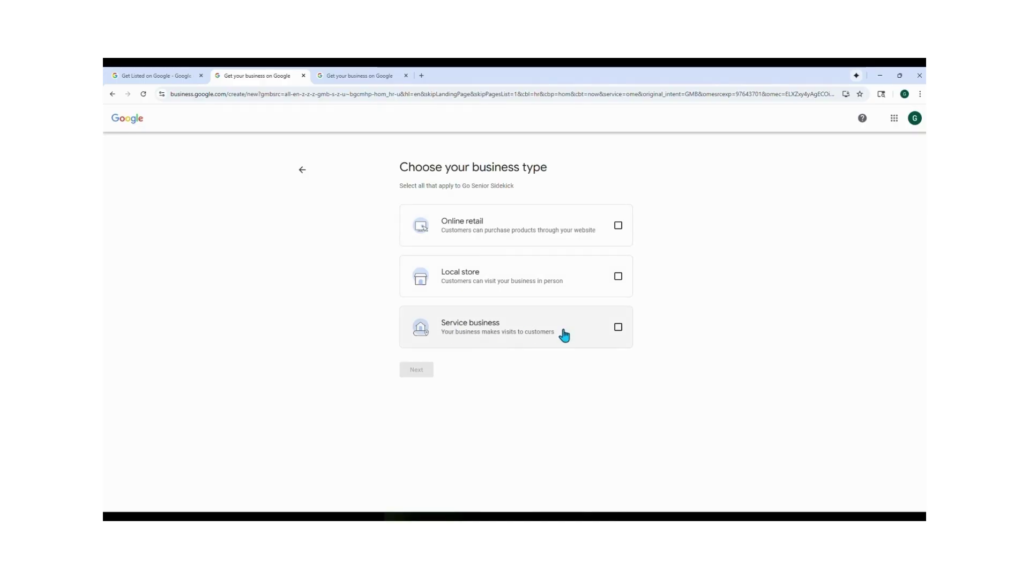
# - Choose Service business as the type and Personal concierge service as the category
pyautogui.click(617, 332)
pyautogui.click(432, 370)
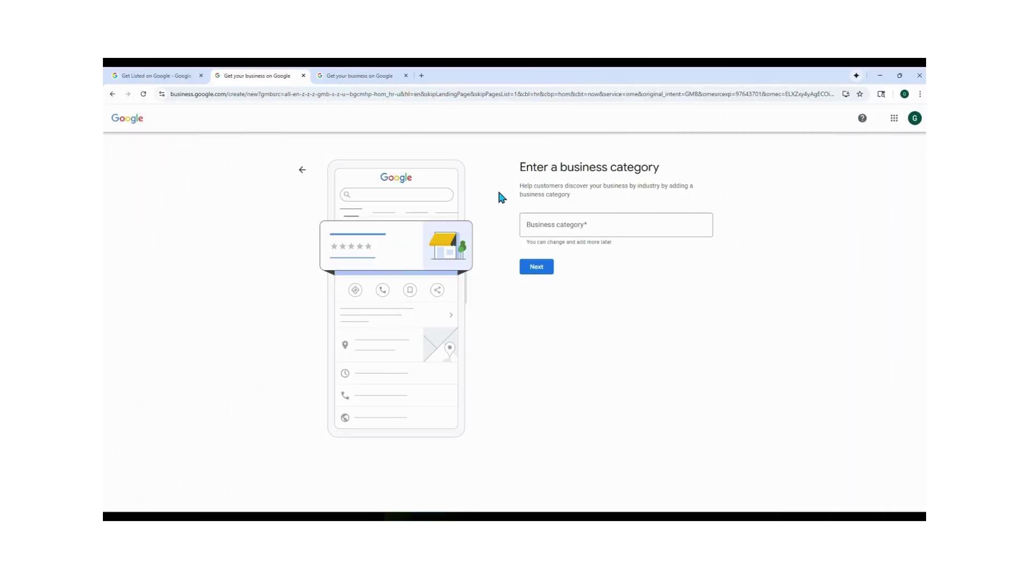
pyautogui.click(527, 226)
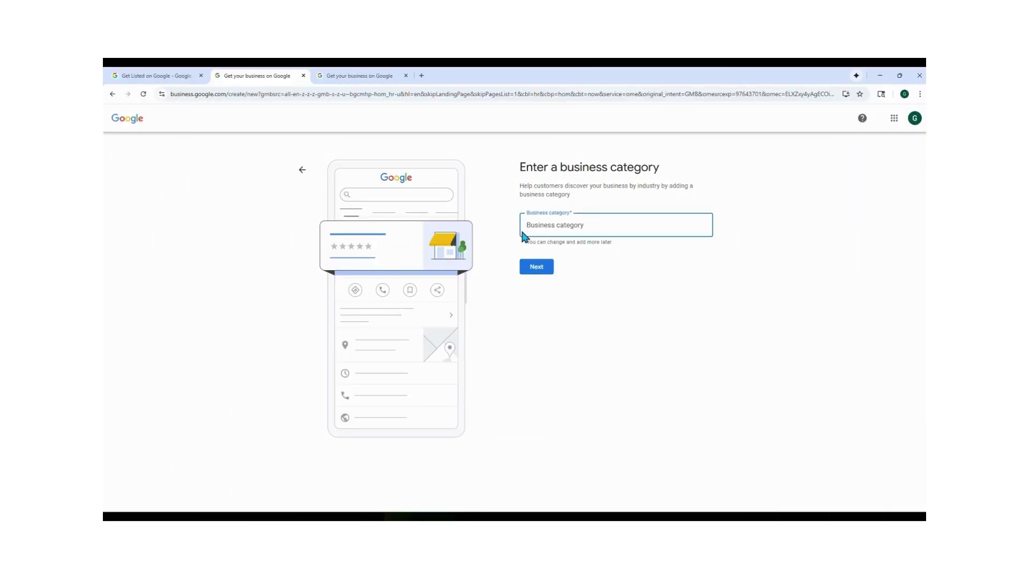
pyautogui.write('Pers')
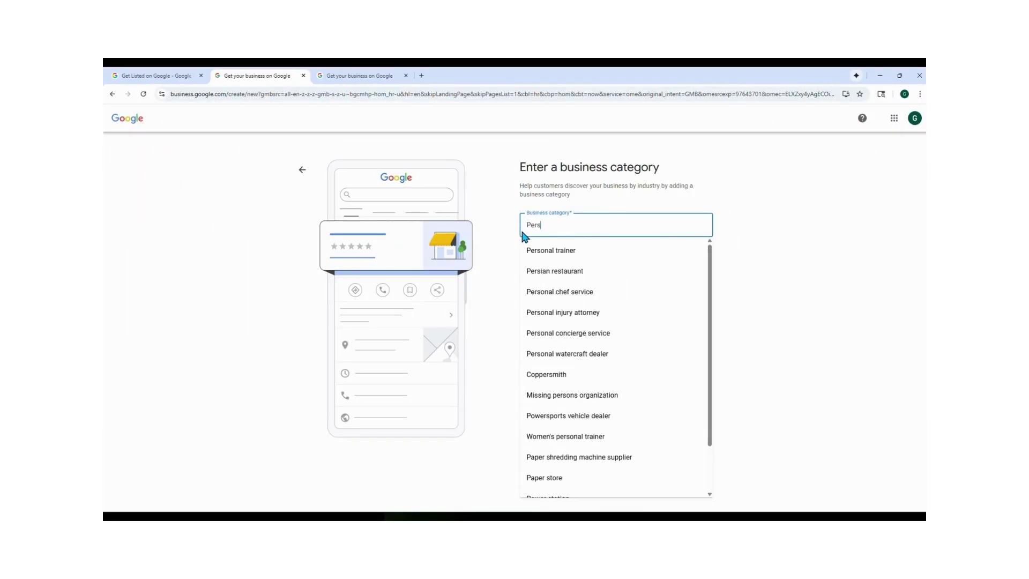
pyautogui.write('onal Con')
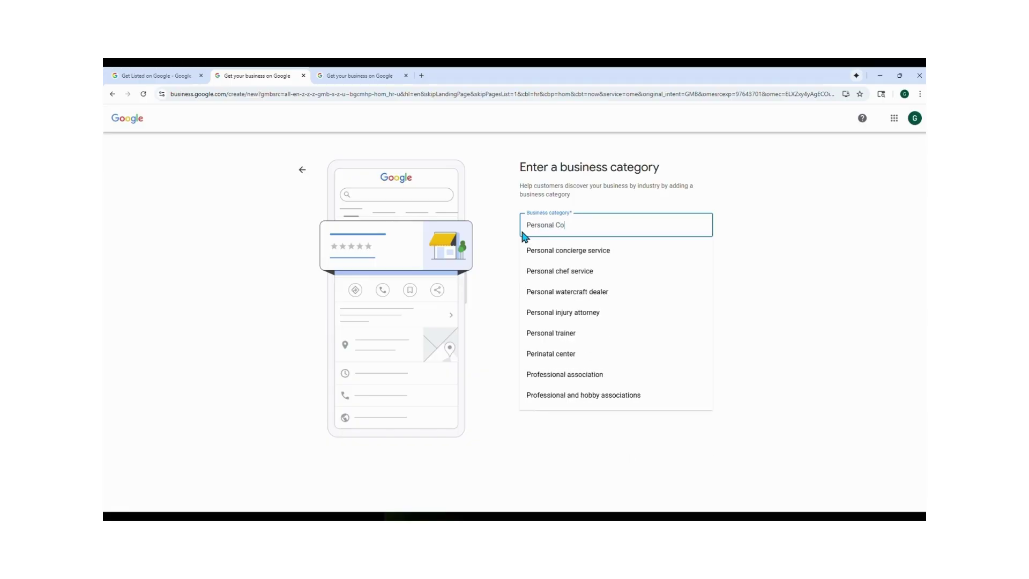
pyautogui.click(541, 251)
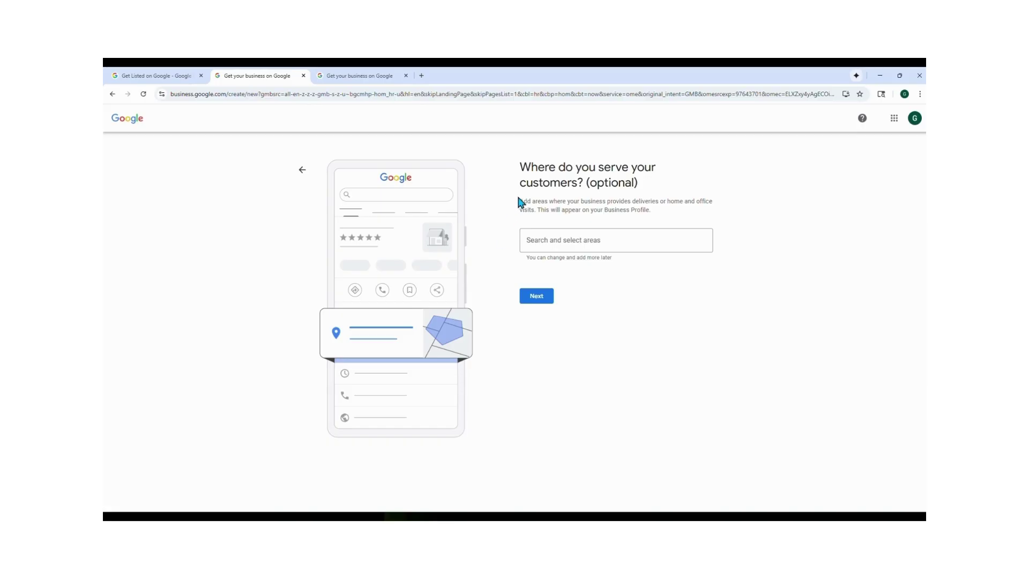
# - Add Worcester, MA, USA as the service area and proceed to contact details
pyautogui.click(540, 240)
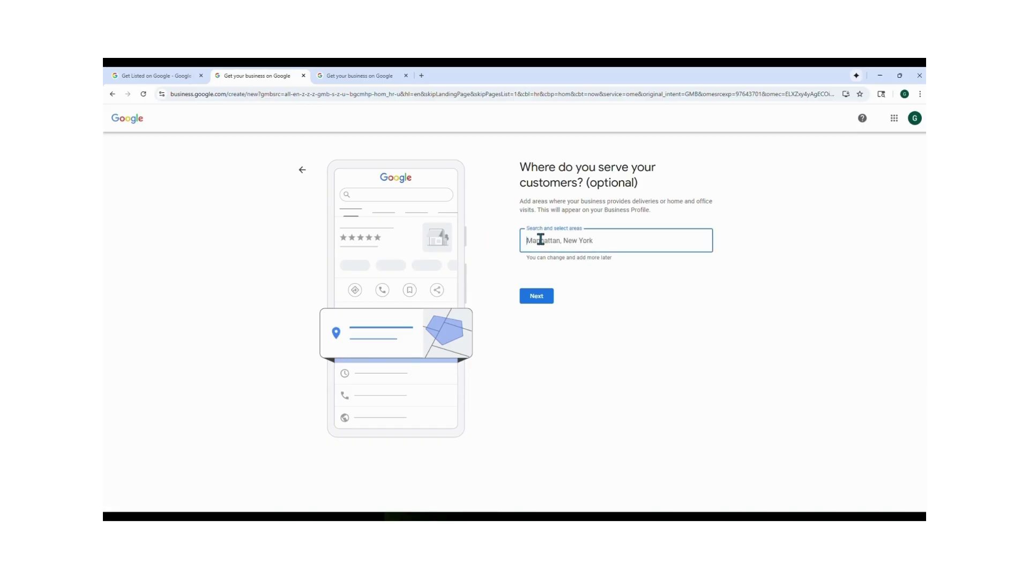
pyautogui.write('Wor')
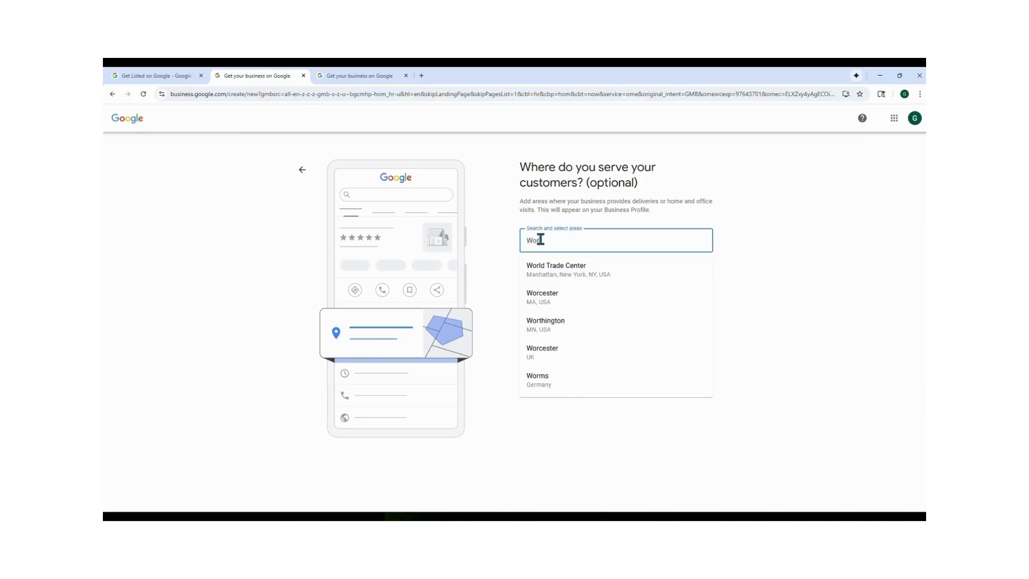
pyautogui.click(549, 295)
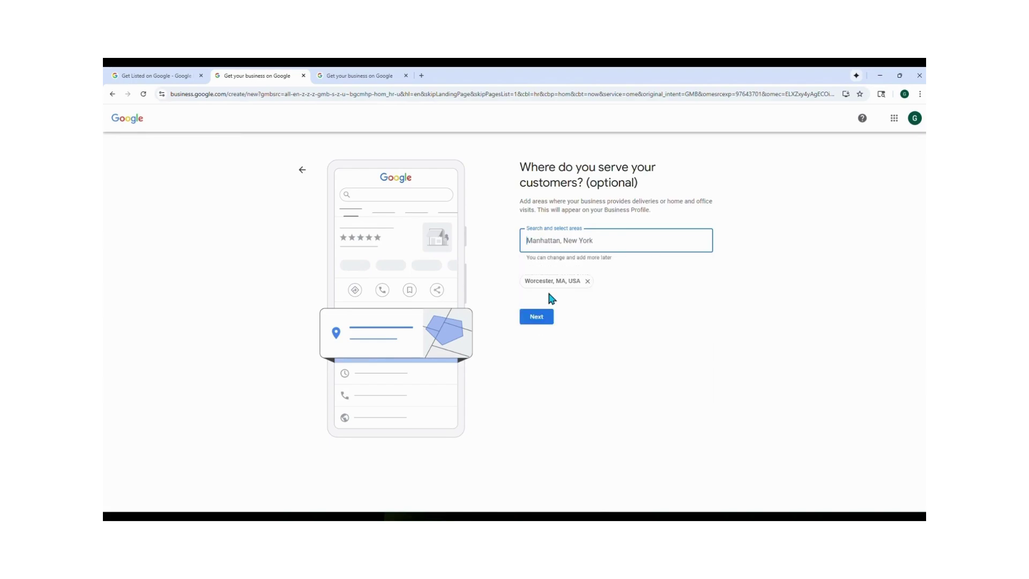
pyautogui.click(533, 317)
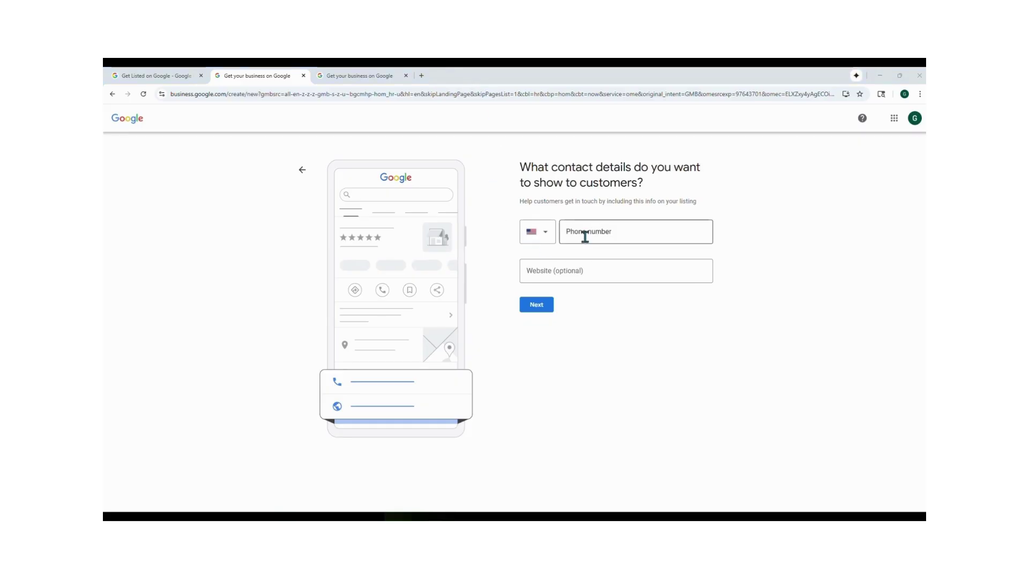
# - Enter the business phone number and paste the website URL into the Website field
pyautogui.click(585, 234)
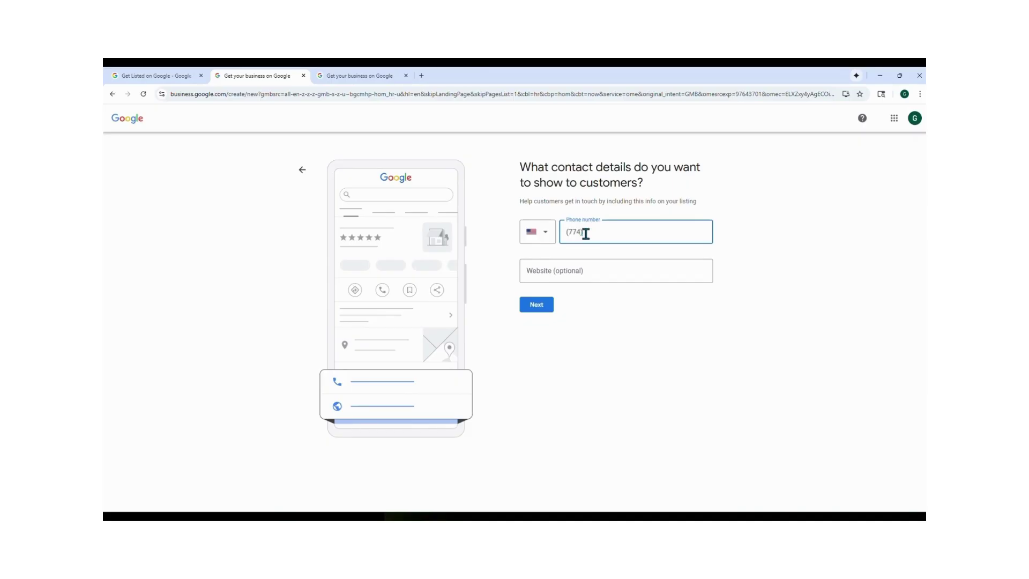
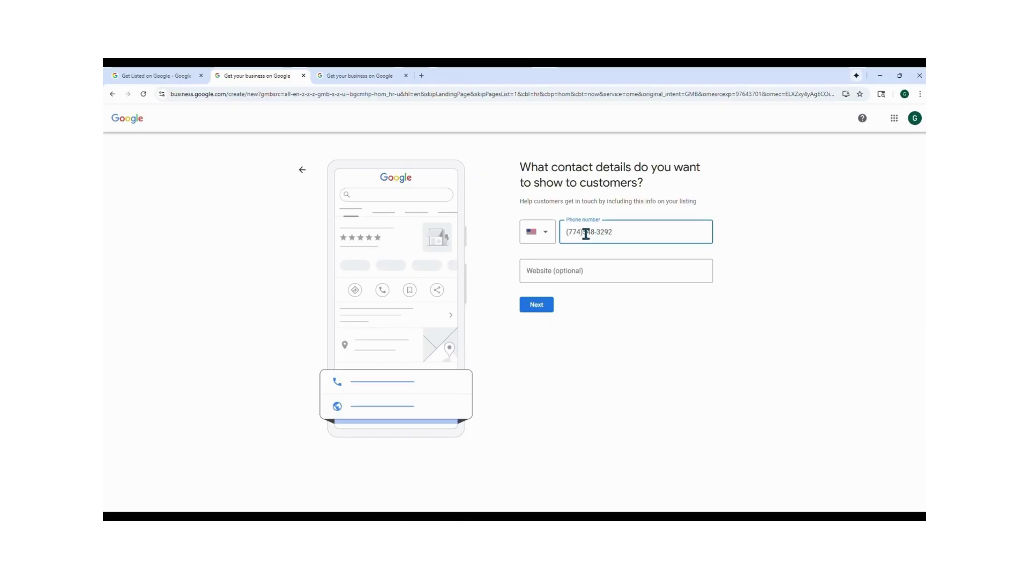
pyautogui.click(622, 273)
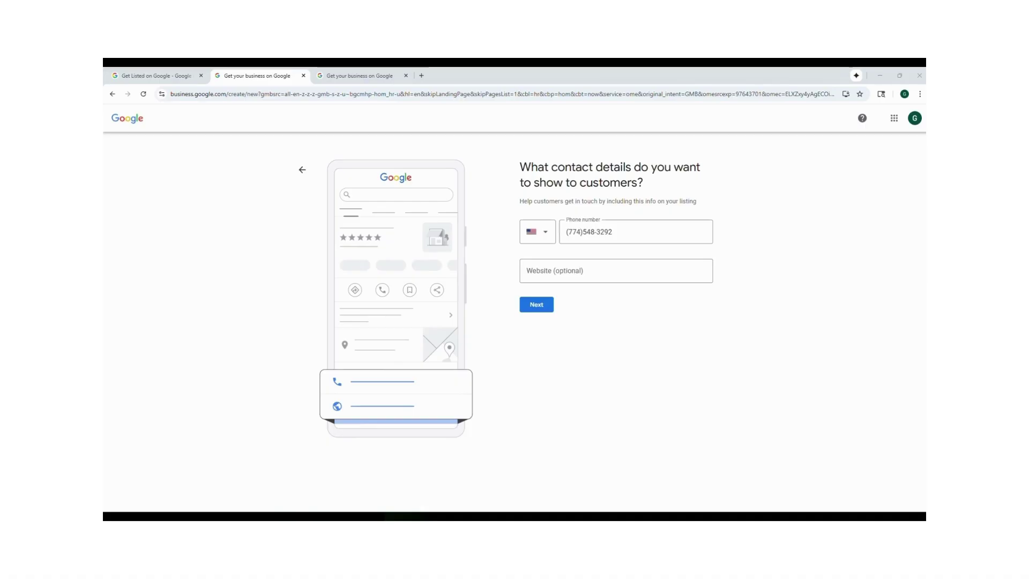
pyautogui.click(530, 269)
pyautogui.rightClick(530, 270)
pyautogui.click(551, 330)
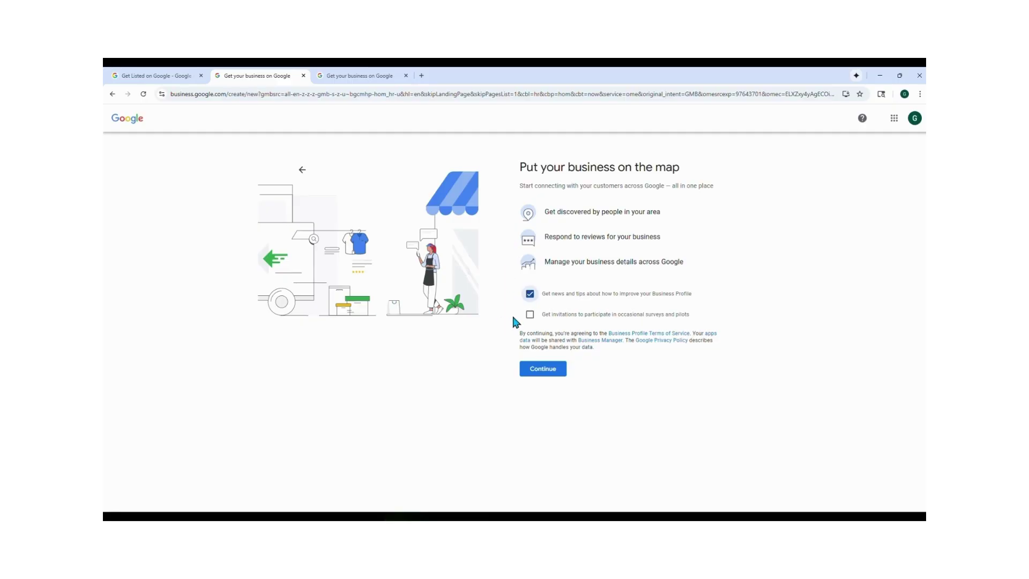
# - Opt in to survey invitations, then fill the mailing address with Massachusetts as the state
pyautogui.click(530, 316)
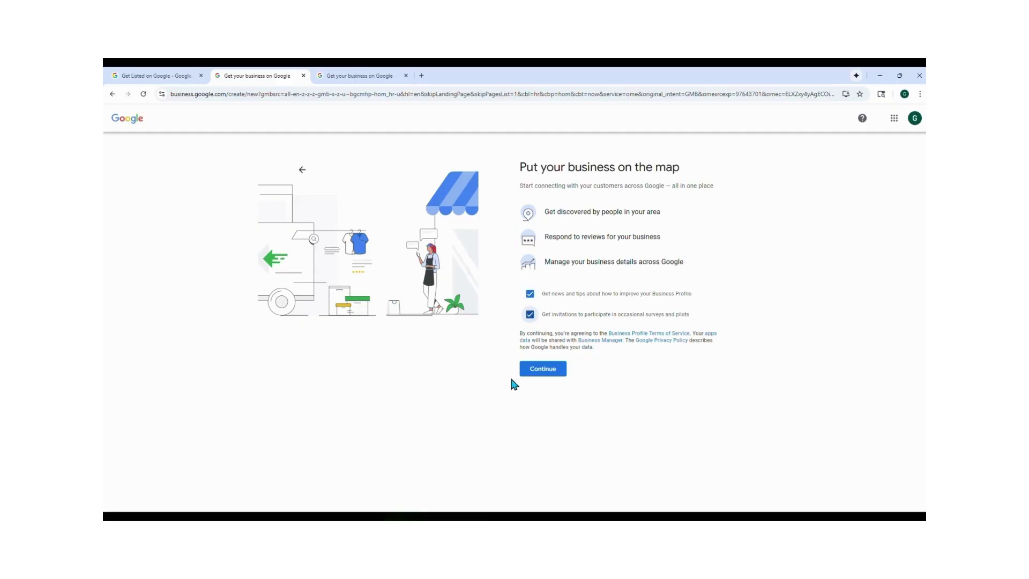
pyautogui.click(539, 372)
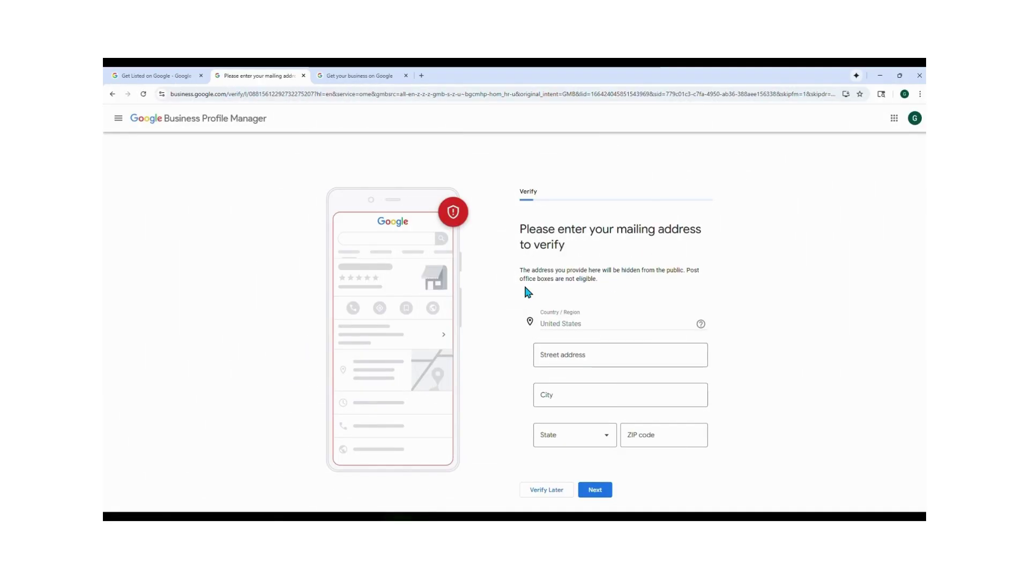
pyautogui.click(562, 354)
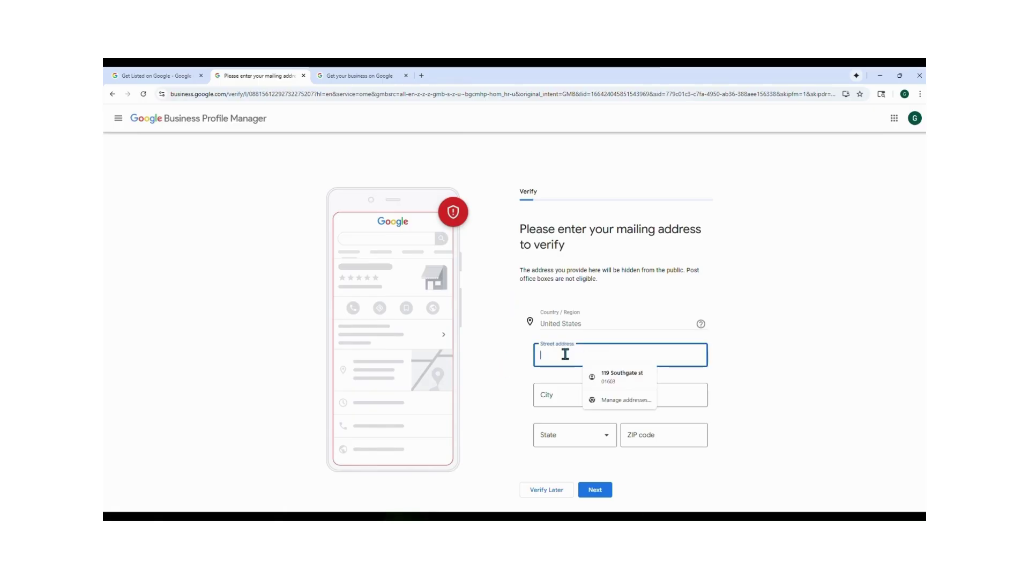
pyautogui.click(617, 376)
pyautogui.scroll(-1, 616, 483)
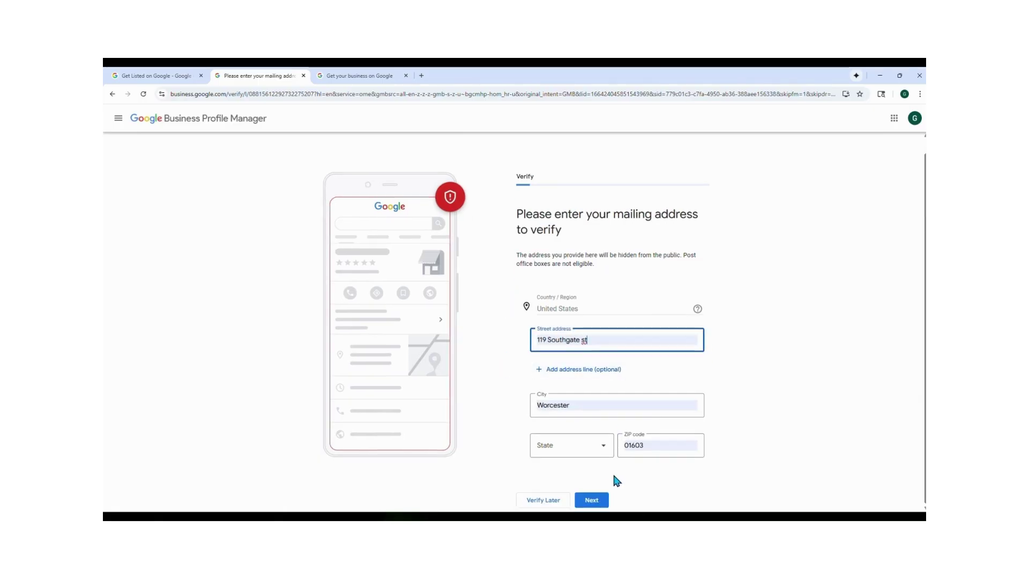
pyautogui.click(596, 504)
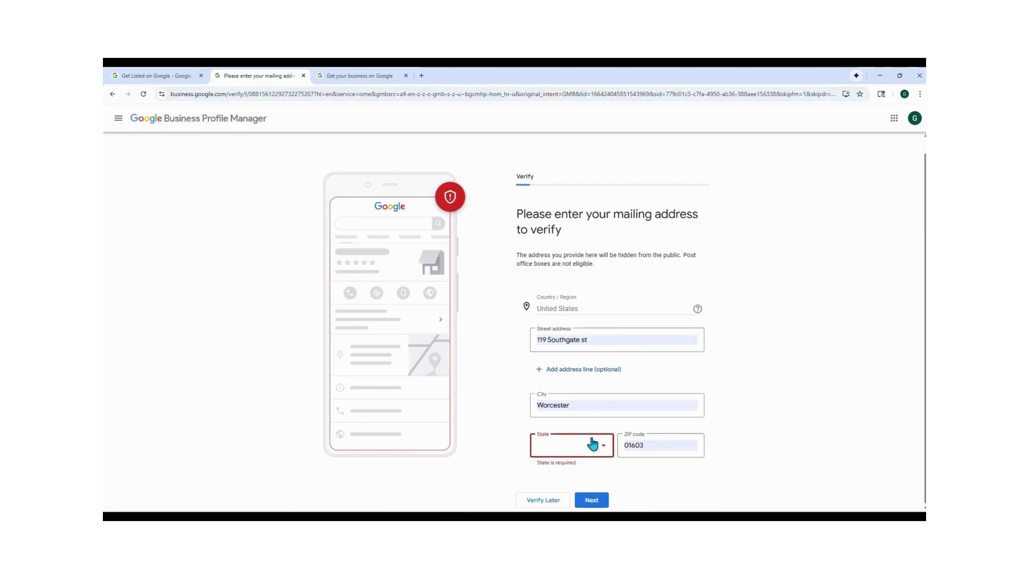
pyautogui.click(579, 449)
pyautogui.scroll(-6, 579, 364)
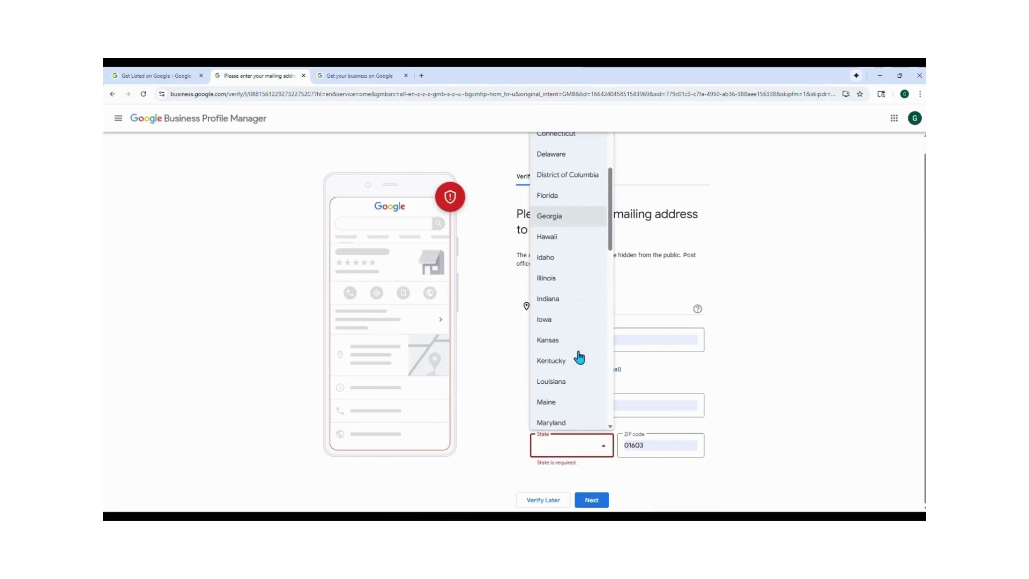
pyautogui.click(560, 271)
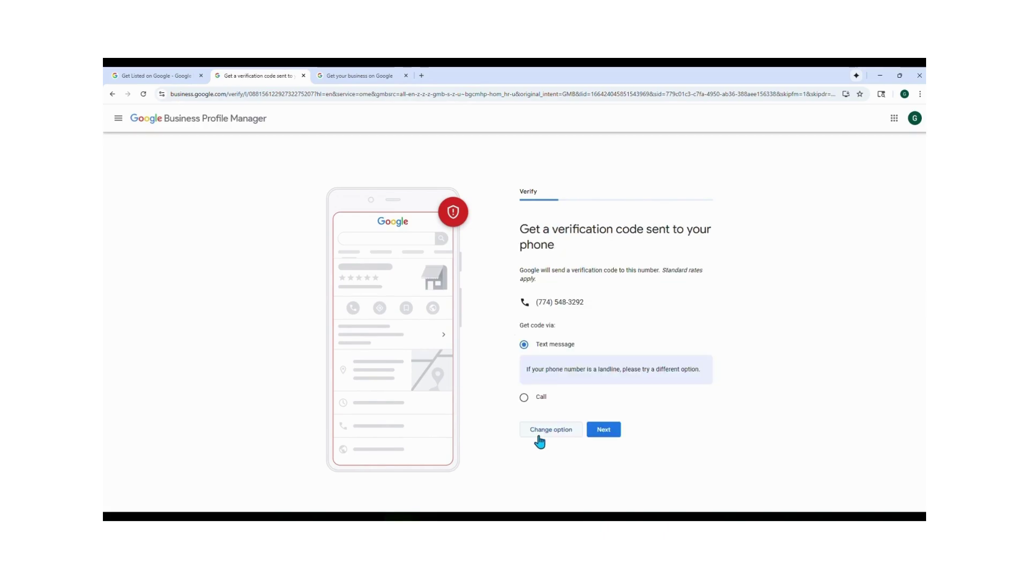
# - Request the verification code by text message and submit the six-digit code received
pyautogui.click(607, 434)
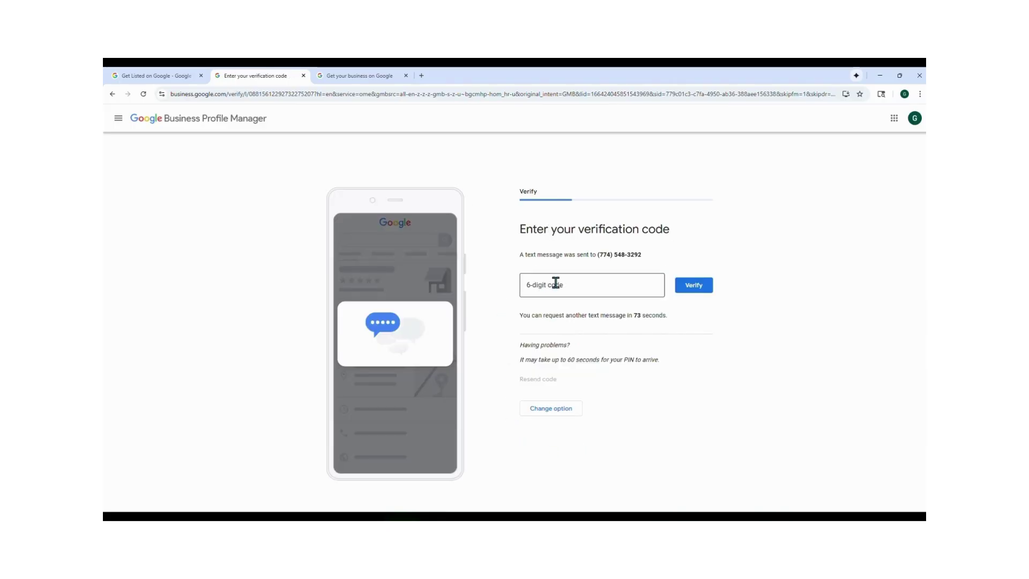
pyautogui.click(556, 282)
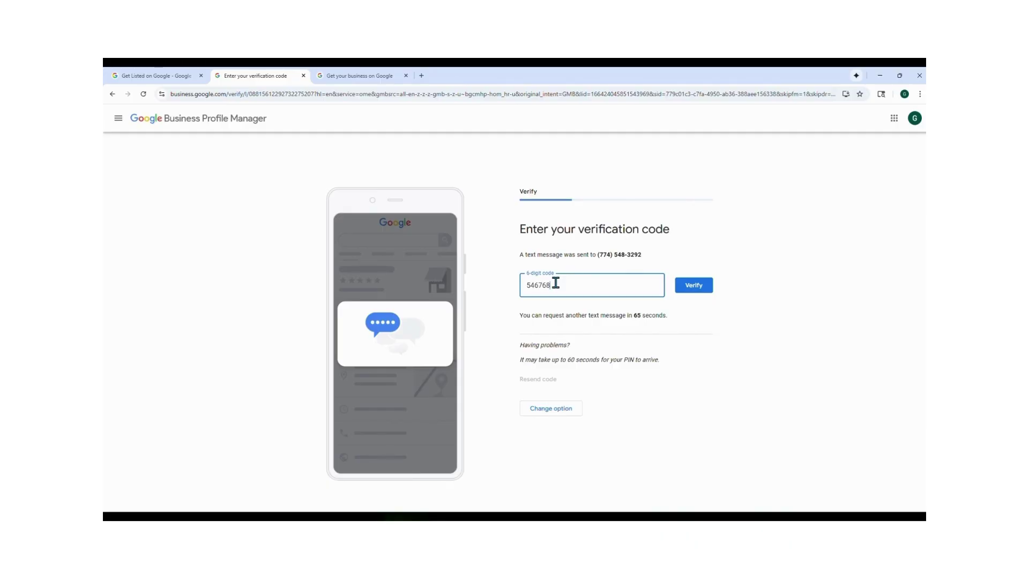
pyautogui.click(696, 284)
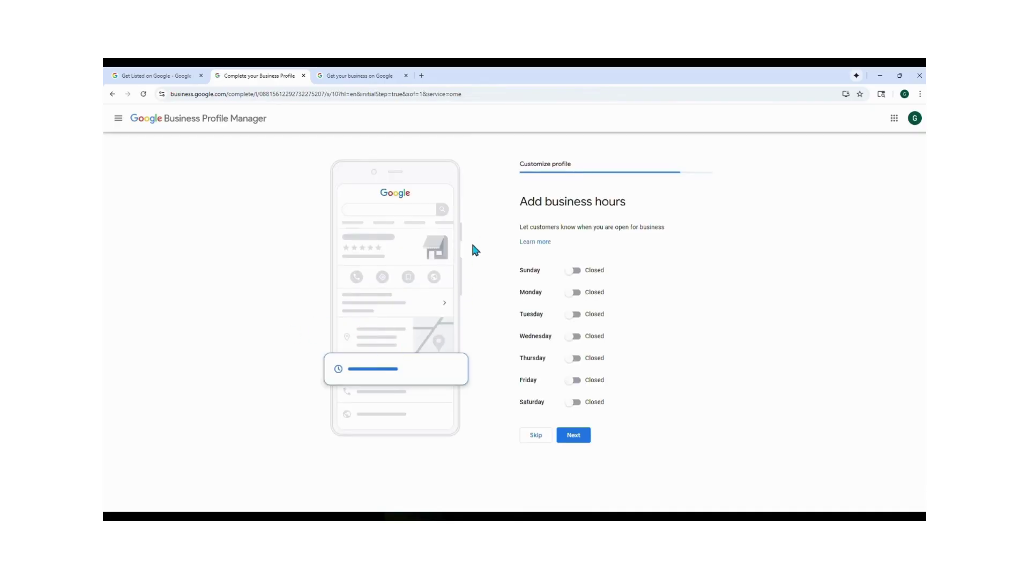
# - Open Sunday from 8:00 AM to 6:30 PM
pyautogui.click(574, 272)
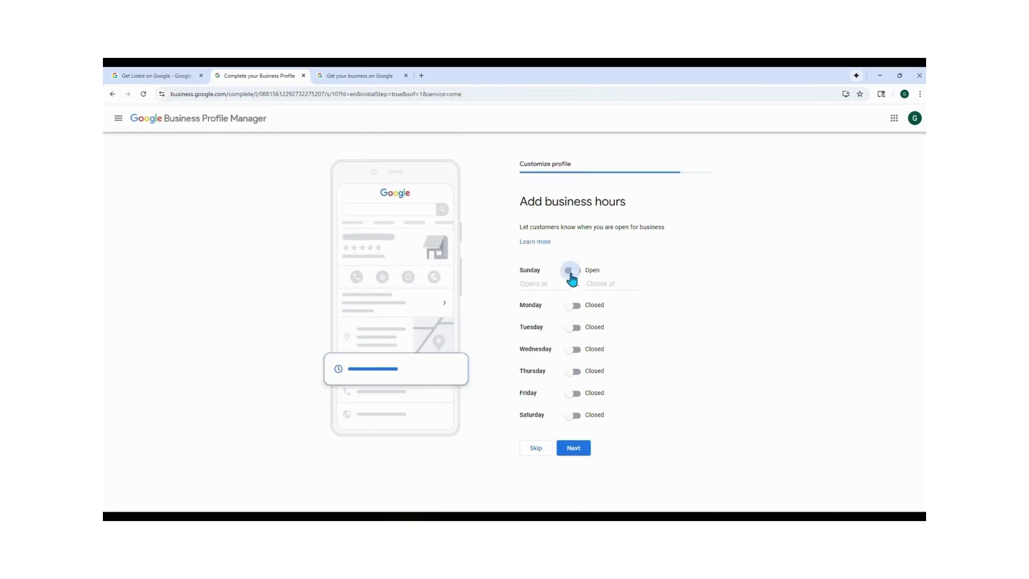
pyautogui.click(536, 285)
pyautogui.scroll(-1, 558, 359)
pyautogui.scroll(-5, 556, 365)
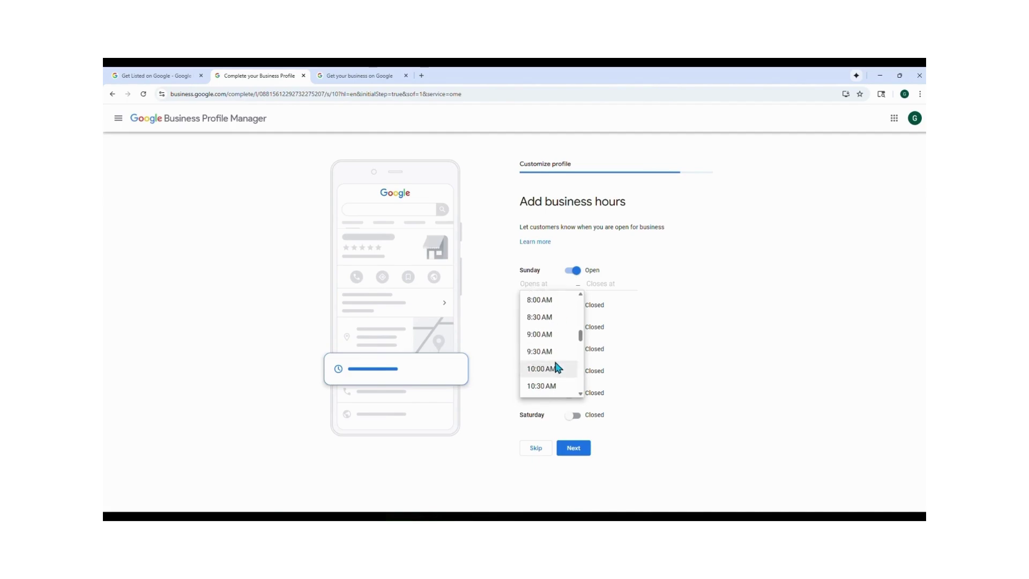
pyautogui.click(542, 300)
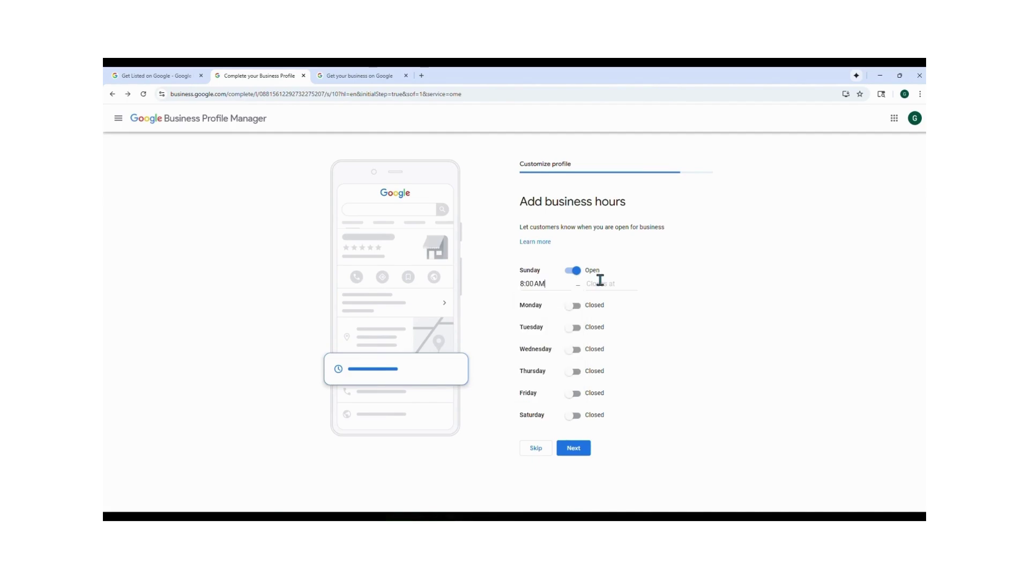
pyautogui.click(600, 283)
pyautogui.scroll(-10, 608, 354)
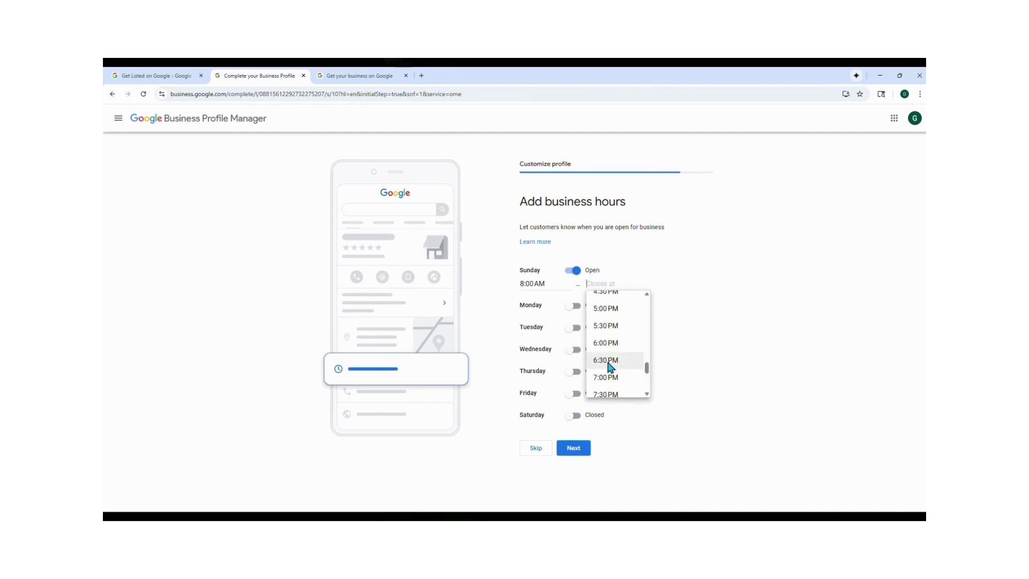
pyautogui.click(609, 364)
# - Open Monday from 9:30 AM to 4:00 PM
pyautogui.click(573, 308)
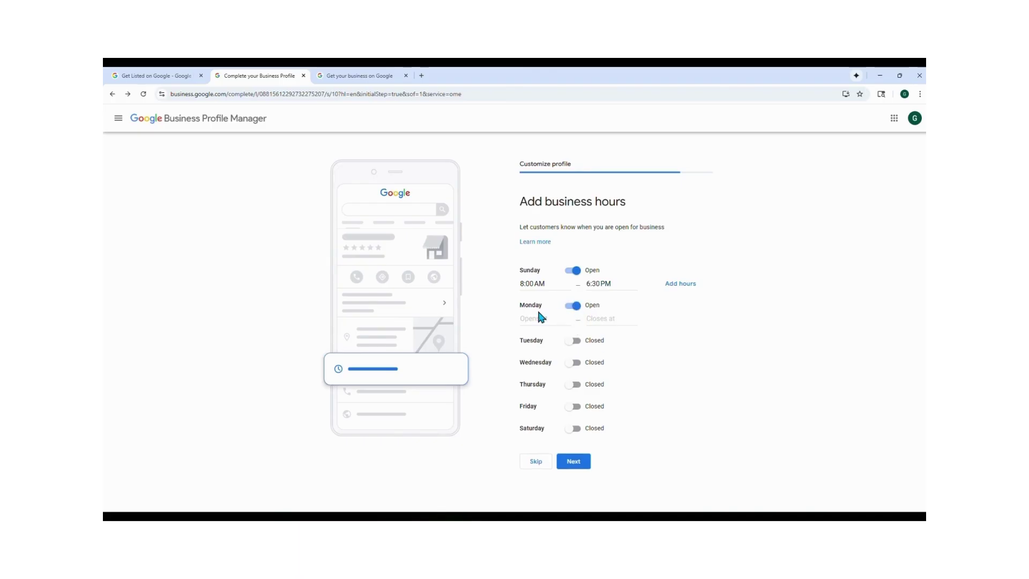
pyautogui.click(538, 318)
pyautogui.scroll(-2, 547, 383)
pyautogui.click(545, 394)
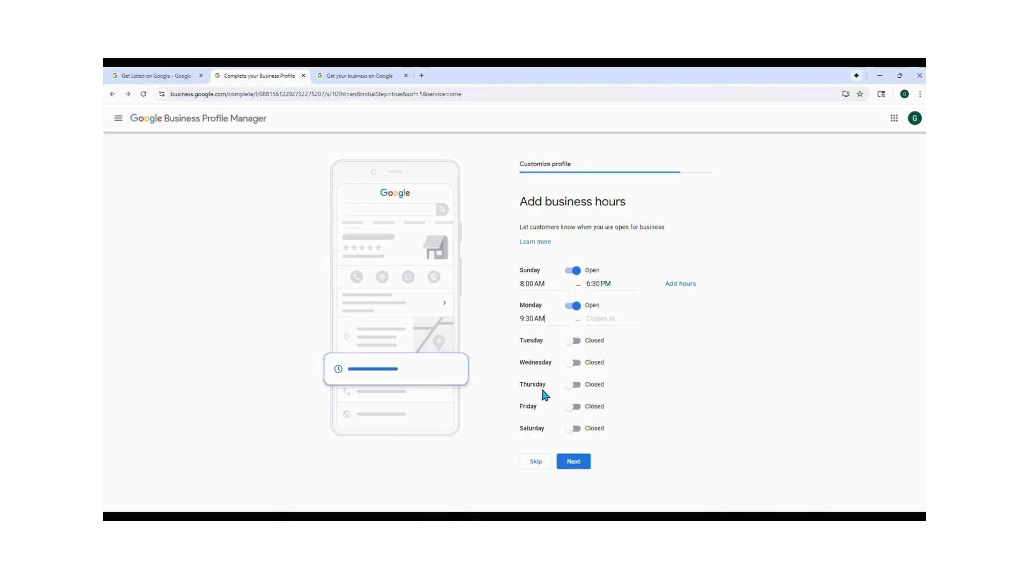
pyautogui.click(594, 312)
pyautogui.scroll(-6, 609, 399)
pyautogui.click(610, 394)
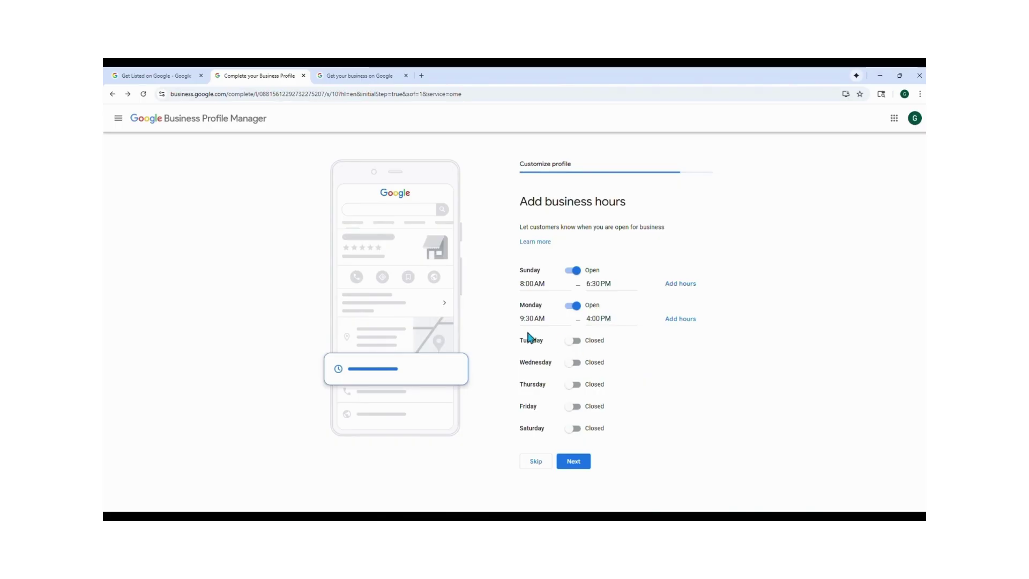
# - Make Tuesday, Wednesday and Thursday open 24 hours and save the hours
pyautogui.click(573, 340)
pyautogui.click(532, 353)
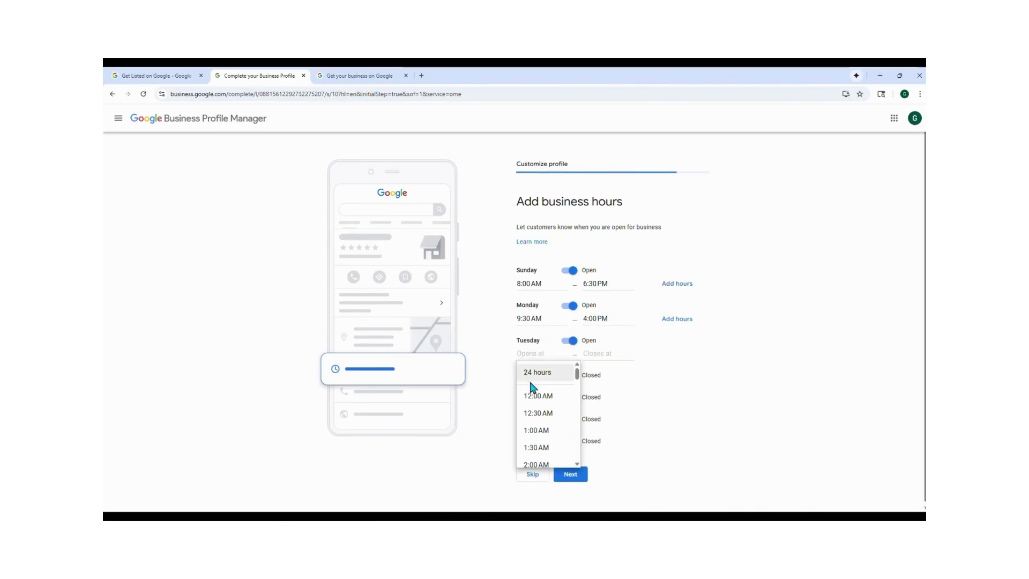
pyautogui.click(534, 373)
pyautogui.click(573, 363)
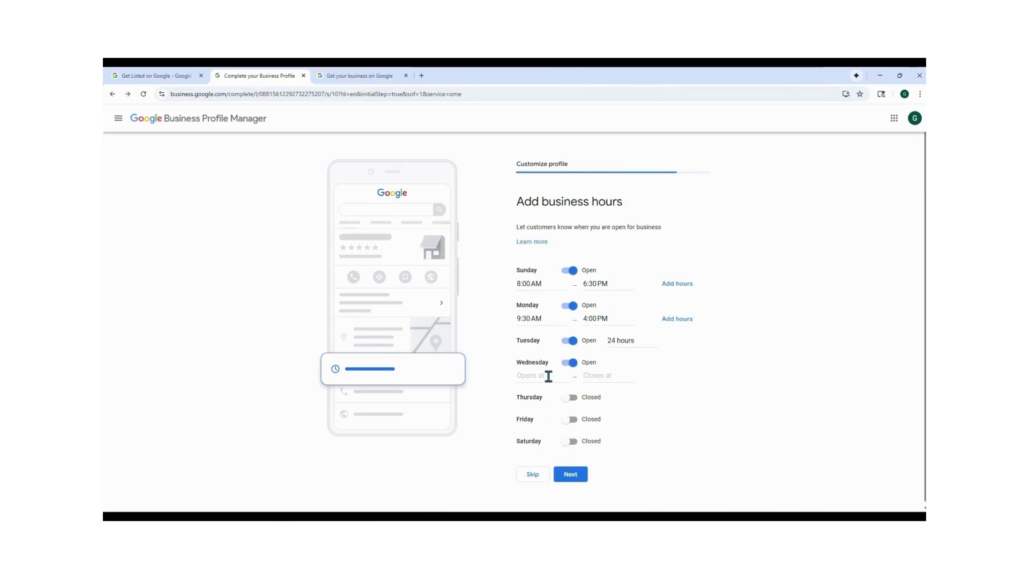
pyautogui.click(532, 375)
pyautogui.click(544, 395)
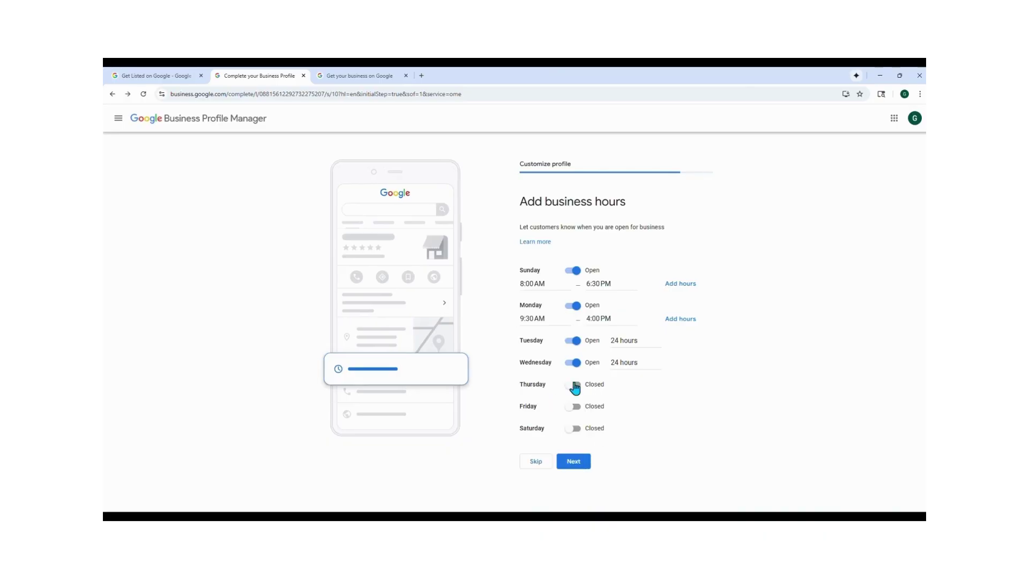
pyautogui.click(574, 384)
pyautogui.click(536, 397)
pyautogui.click(537, 416)
pyautogui.click(573, 462)
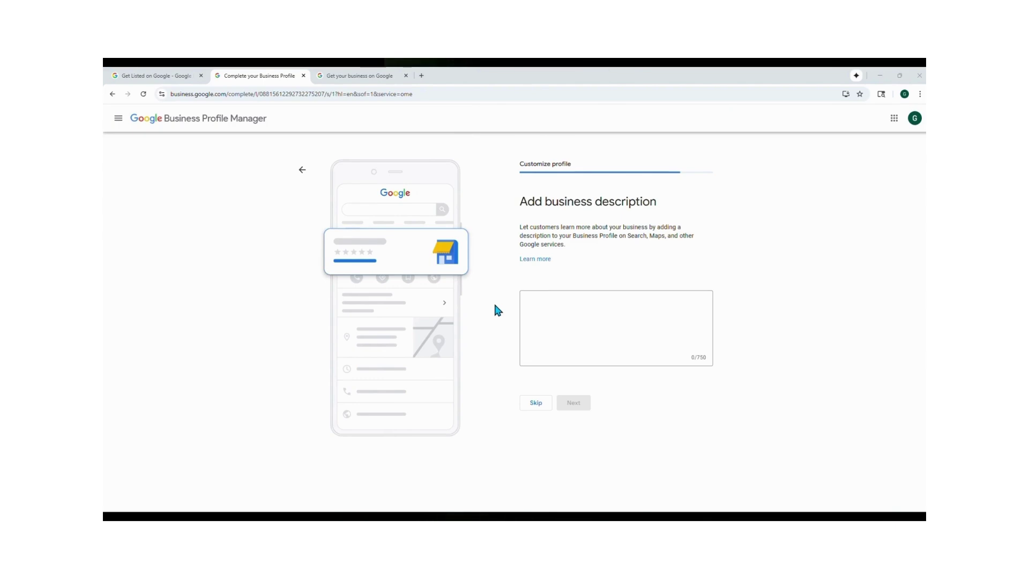
# - Paste the 407-character errand and concierge description, review it, and save
pyautogui.rightClick(526, 301)
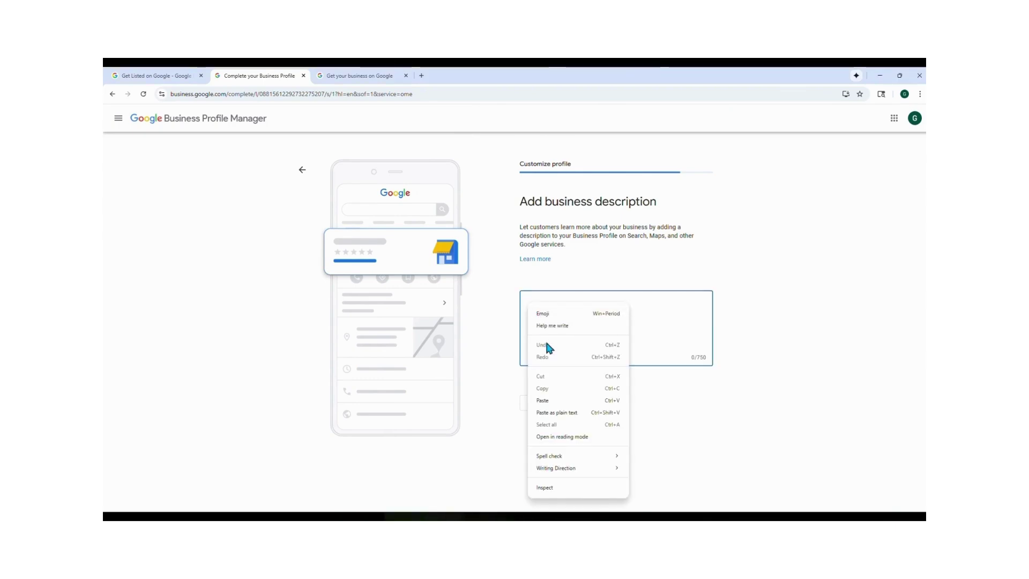
pyautogui.click(542, 401)
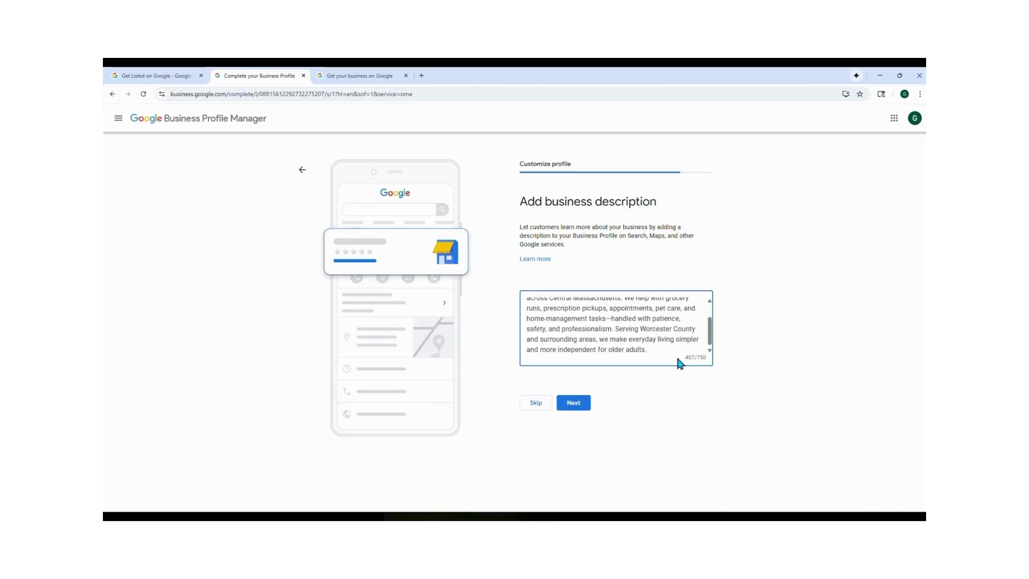
pyautogui.scroll(2, 676, 354)
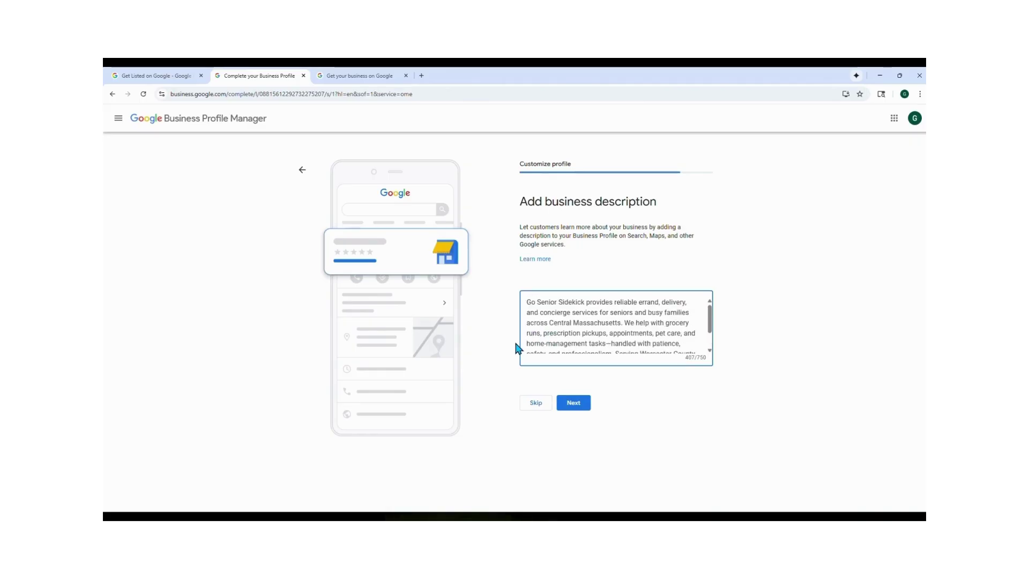
pyautogui.scroll(-2, 531, 340)
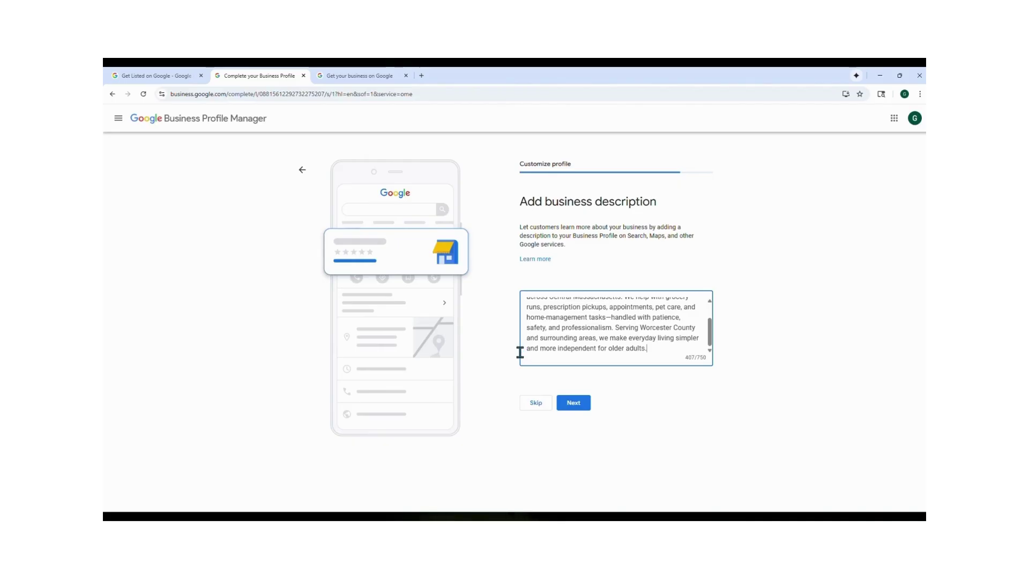
pyautogui.click(576, 405)
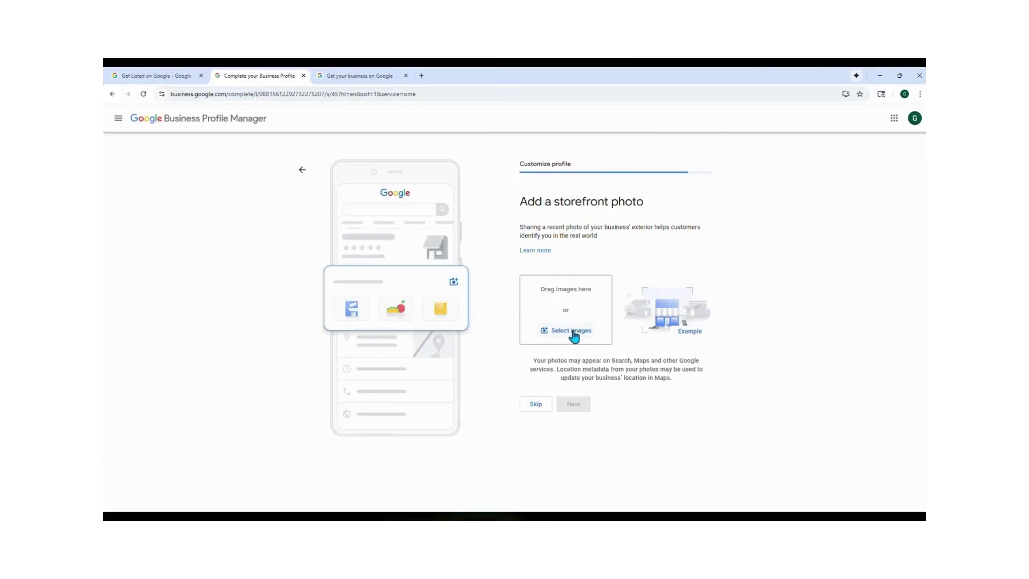
# - Upload 'photos of your business 4' from Downloads as the storefront photo
pyautogui.click(572, 333)
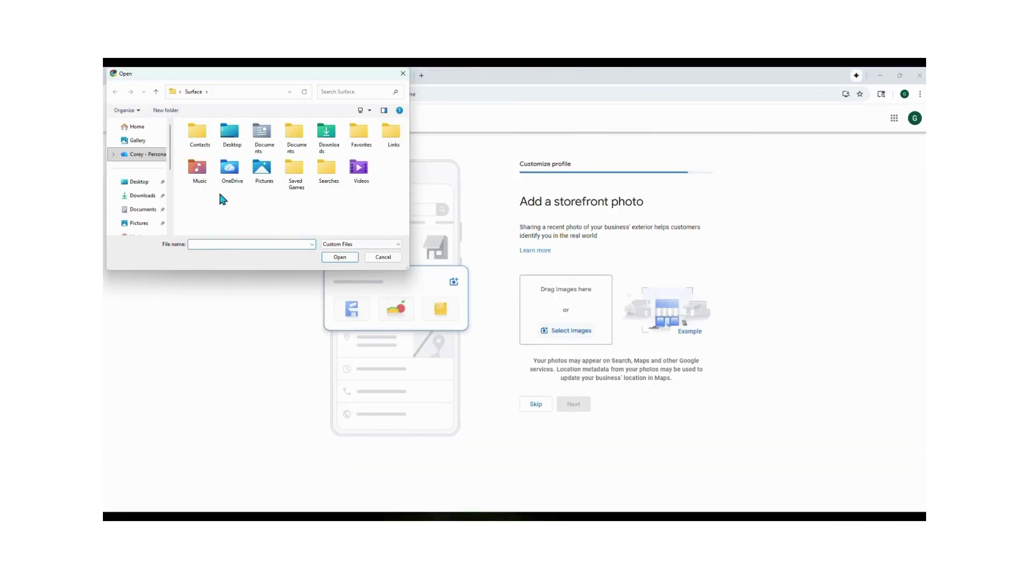
pyautogui.click(160, 197)
pyautogui.click(219, 160)
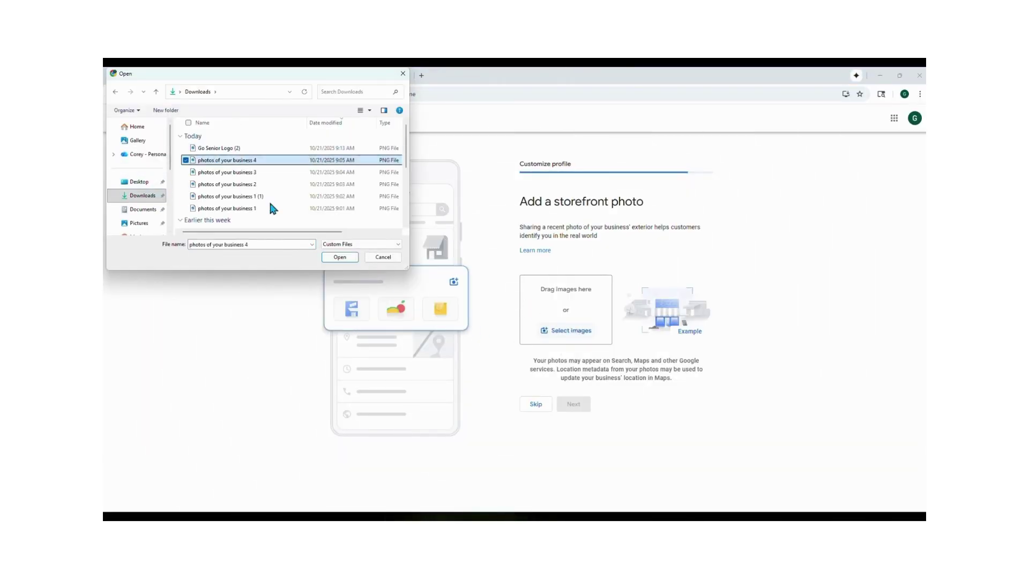
pyautogui.click(347, 258)
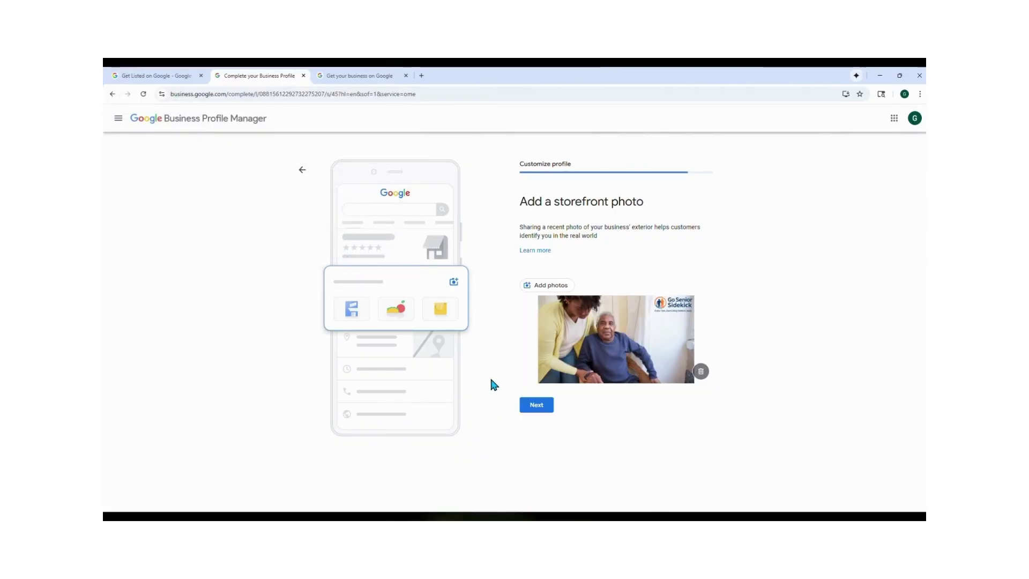
pyautogui.click(540, 407)
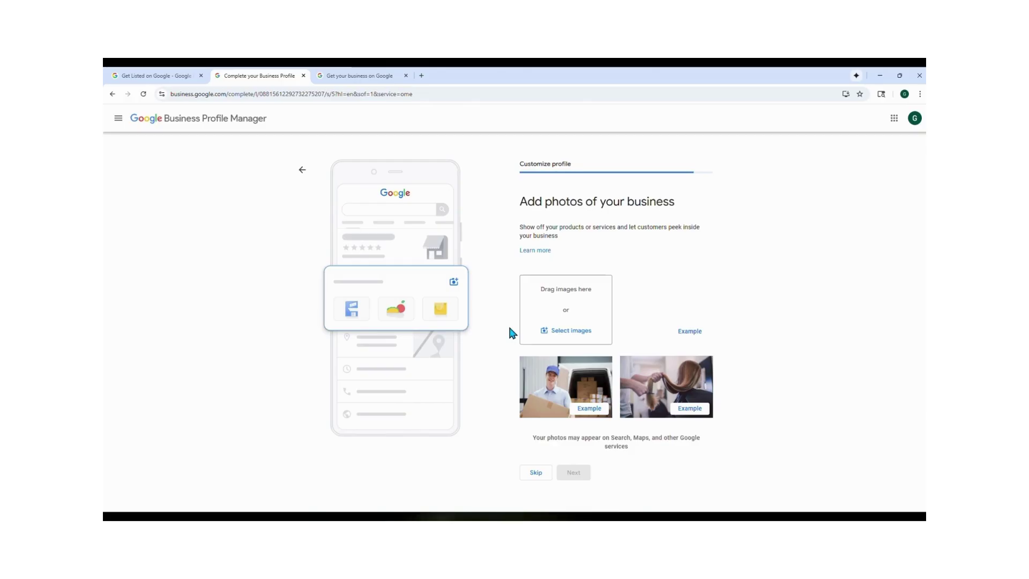
# - Upload 'photos of your business 3', '2' and '1 (1)' as business photos
pyautogui.click(568, 330)
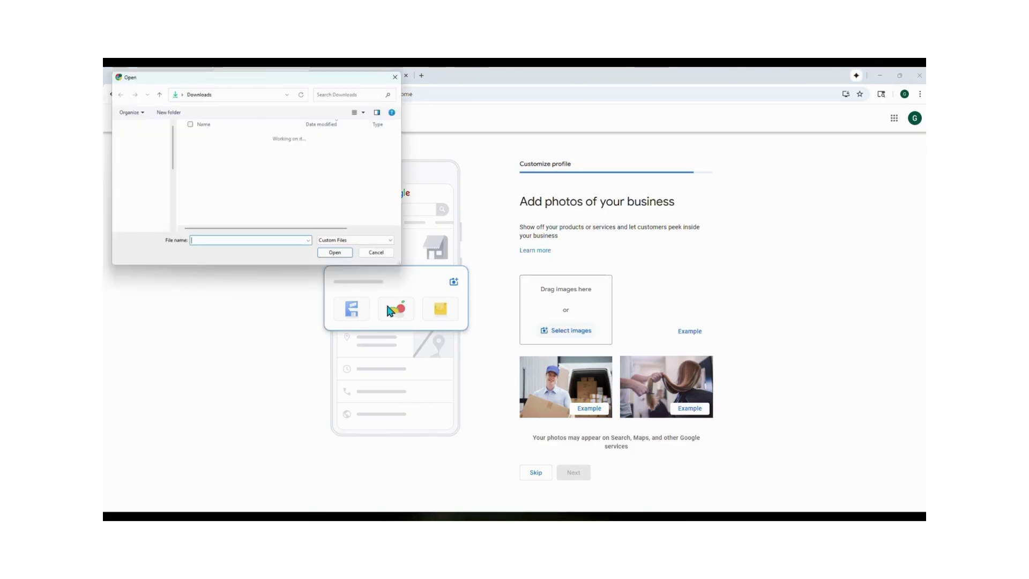
pyautogui.click(220, 173)
pyautogui.click(340, 257)
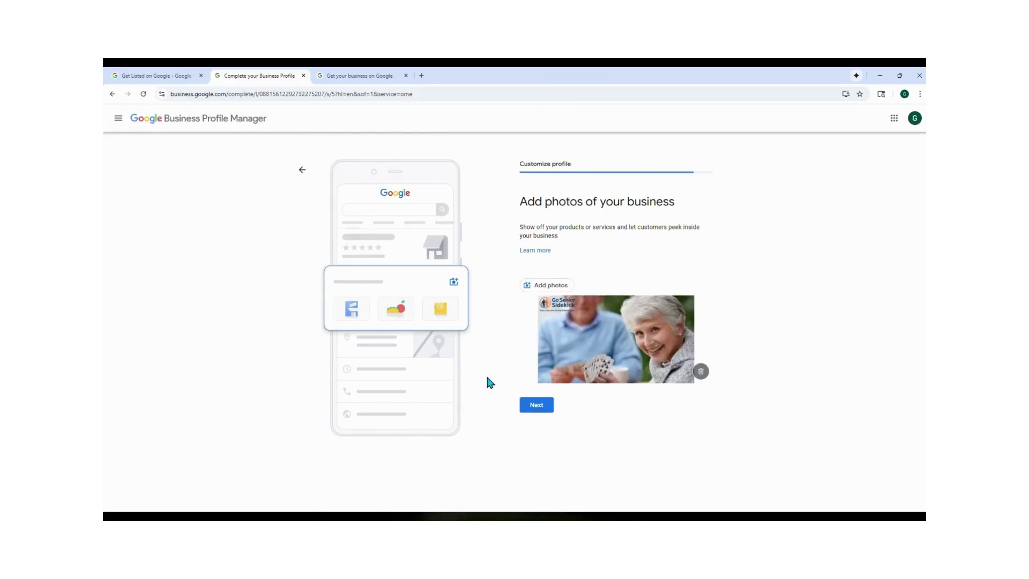
pyautogui.click(548, 290)
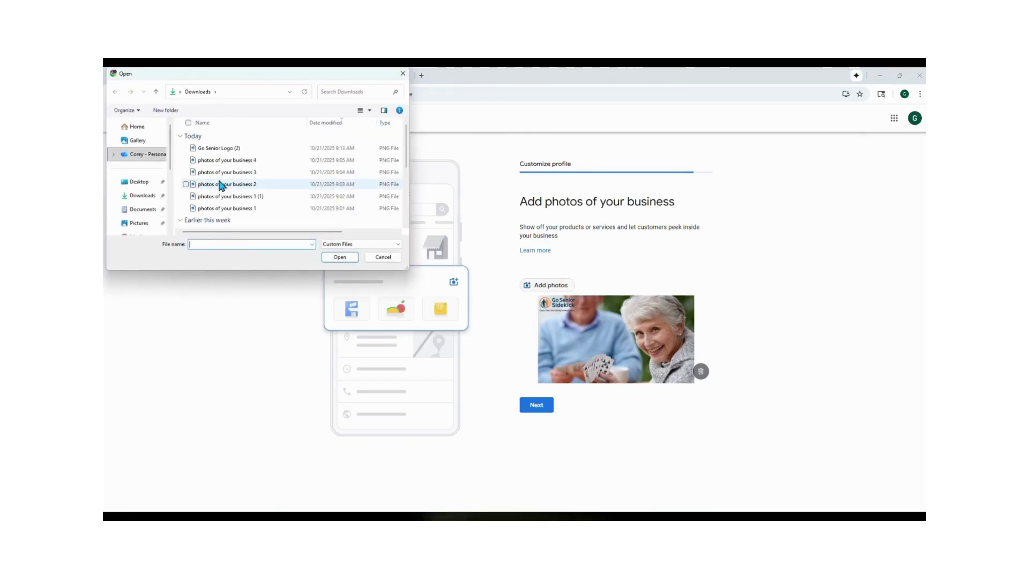
pyautogui.click(223, 184)
pyautogui.click(340, 257)
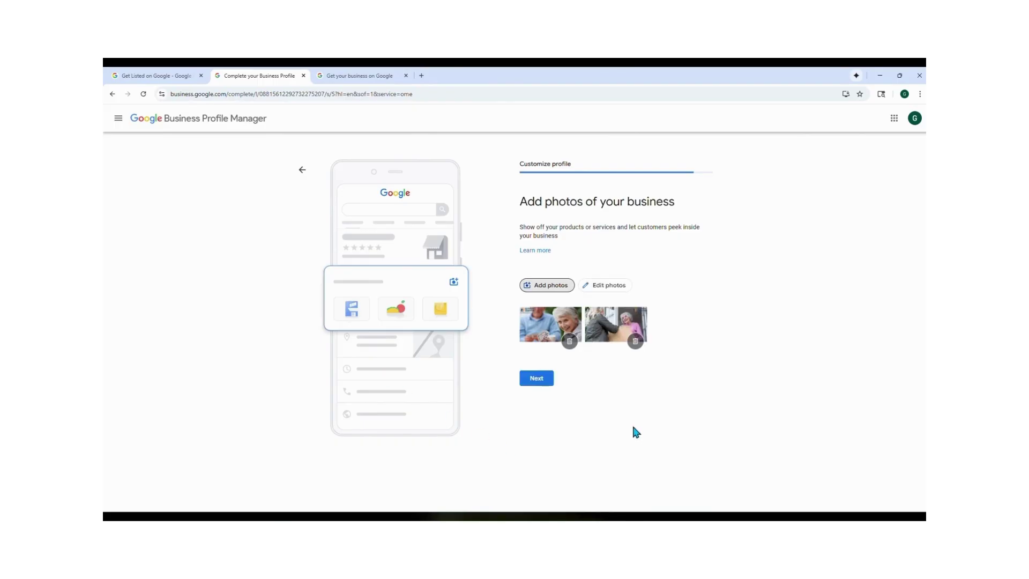
pyautogui.click(536, 290)
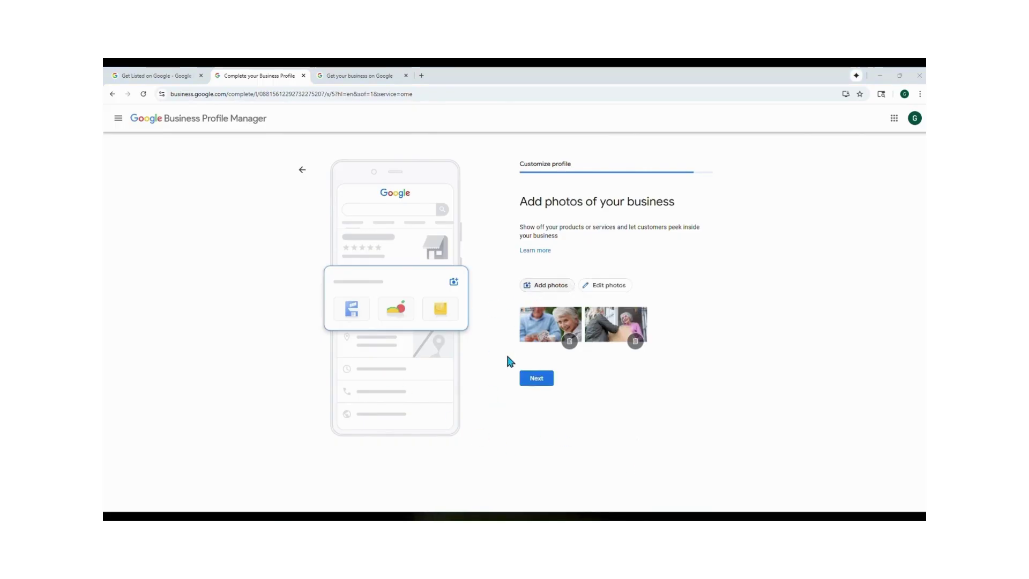
pyautogui.click(252, 198)
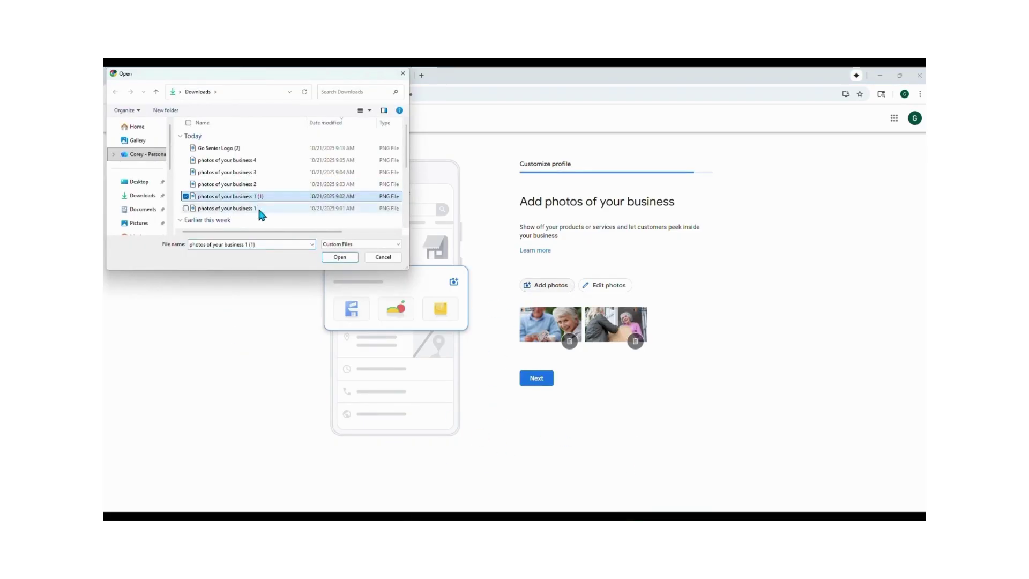
pyautogui.click(340, 257)
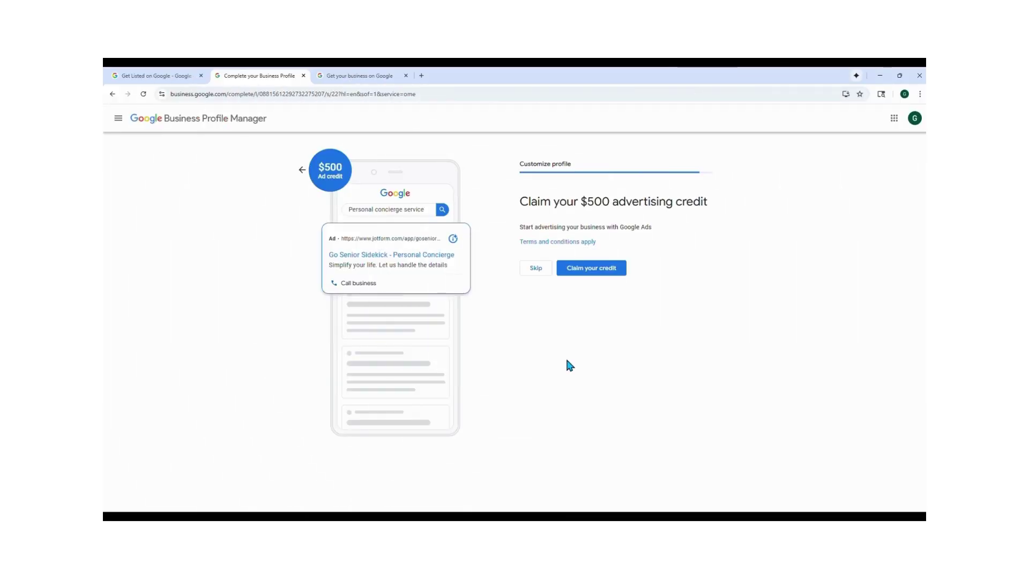
# - Decline the $500 advertising credit offer by skipping it
pyautogui.click(536, 270)
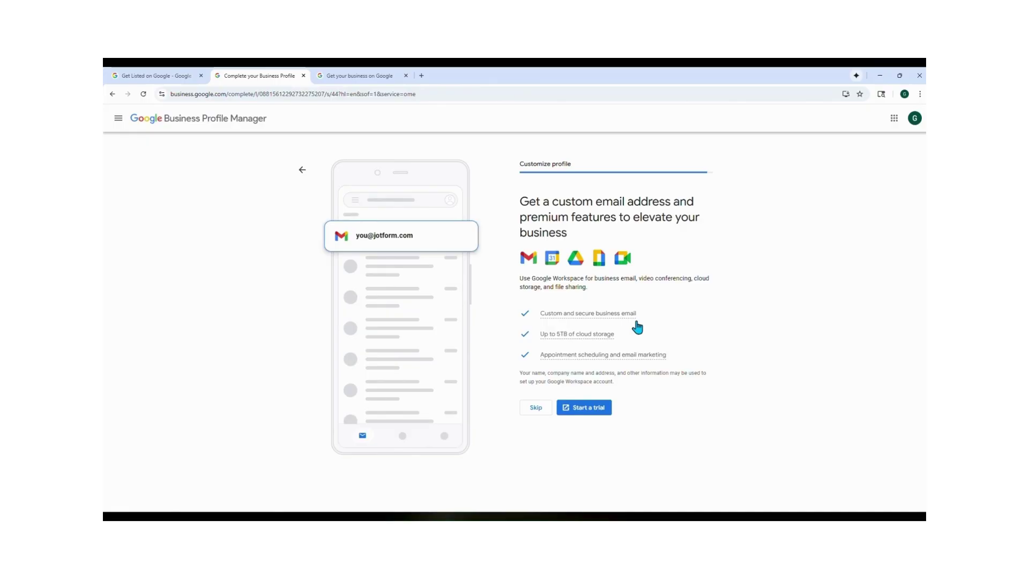
# - Skip the Google Workspace trial and finish setup to reach the Go Senior Sidekick profile
pyautogui.moveTo(637, 317)
pyautogui.moveTo(629, 363)
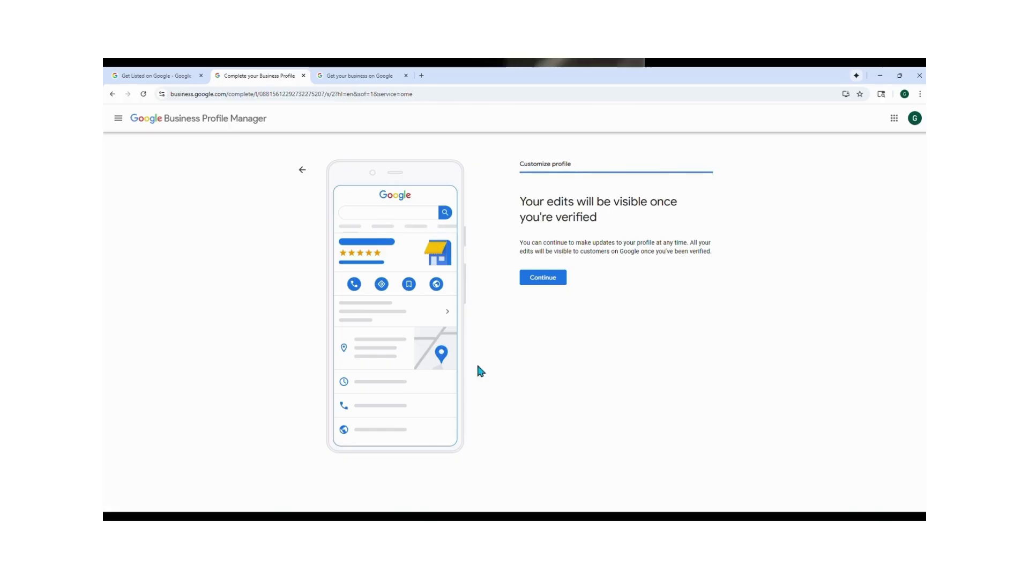
pyautogui.click(544, 278)
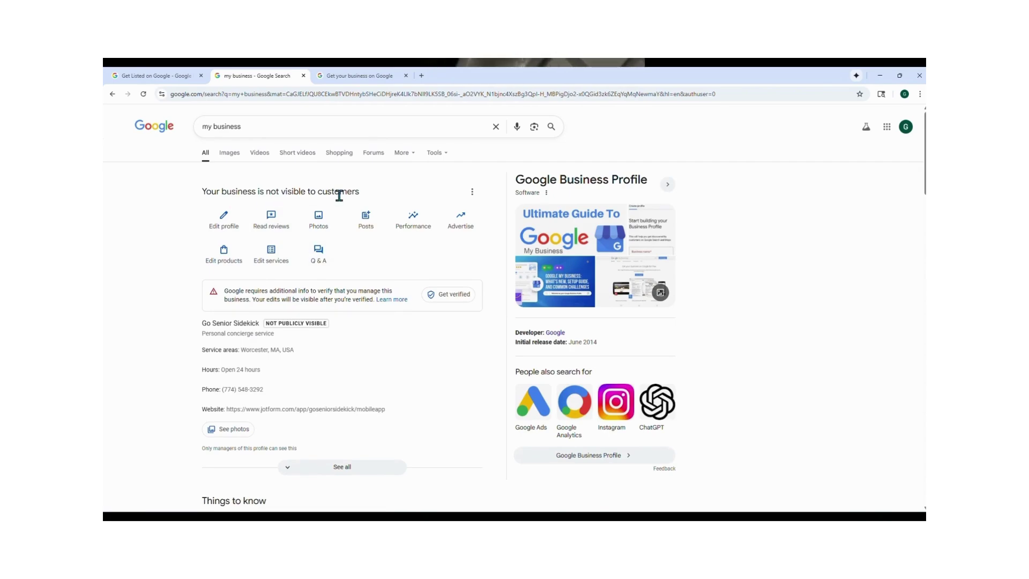
# - Open the Go Senior Sidekick business information editor from the search results panel
pyautogui.scroll(-2, 339, 194)
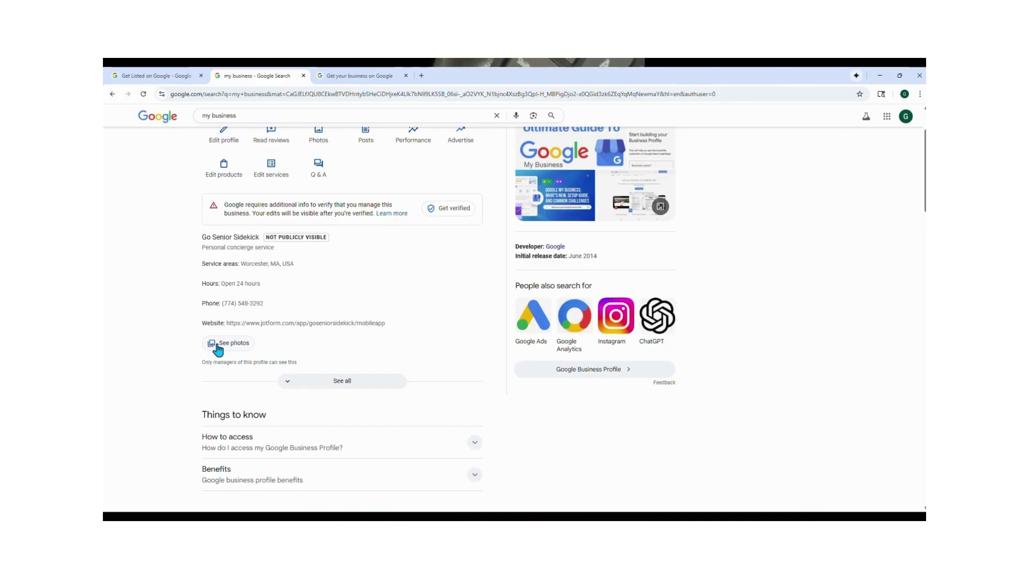
pyautogui.scroll(2, 225, 230)
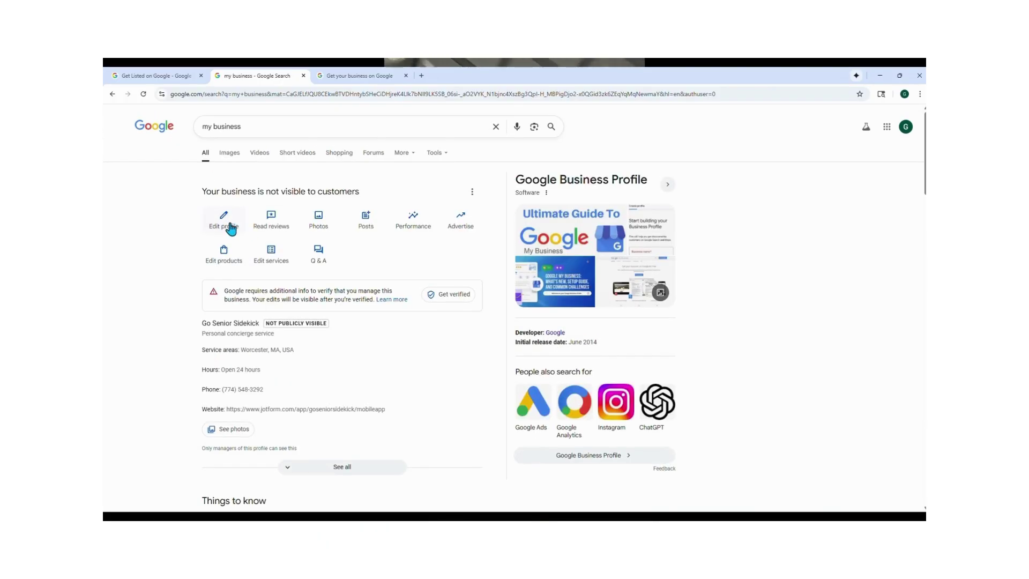
pyautogui.click(227, 226)
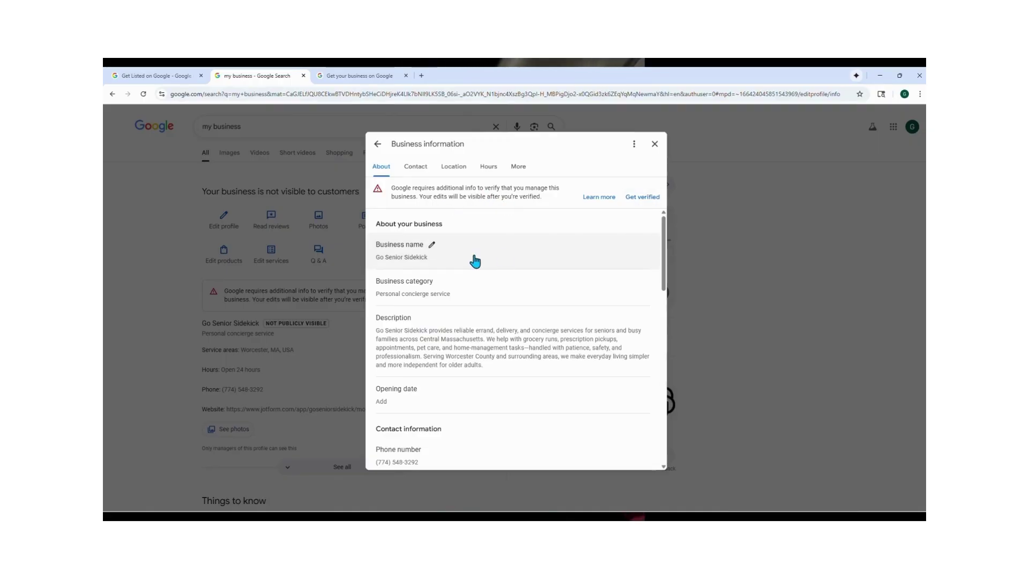
pyautogui.scroll(-3, 475, 265)
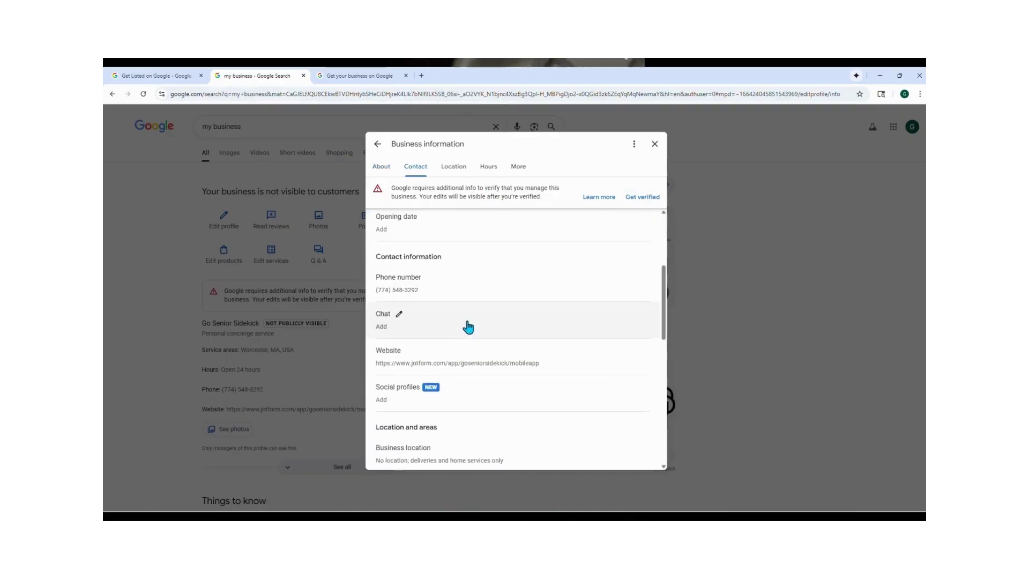
pyautogui.scroll(-2, 475, 316)
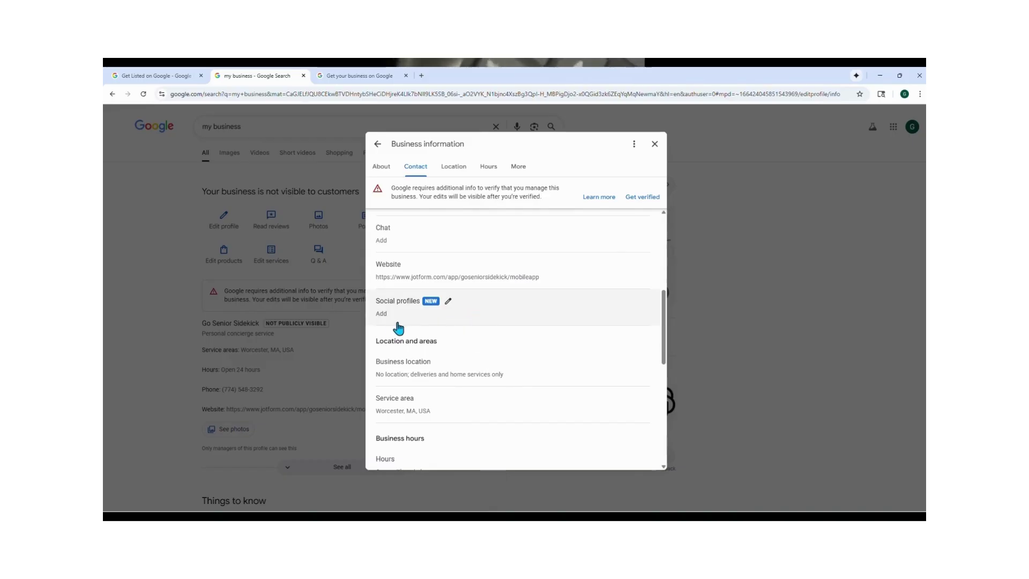
pyautogui.scroll(-2, 525, 316)
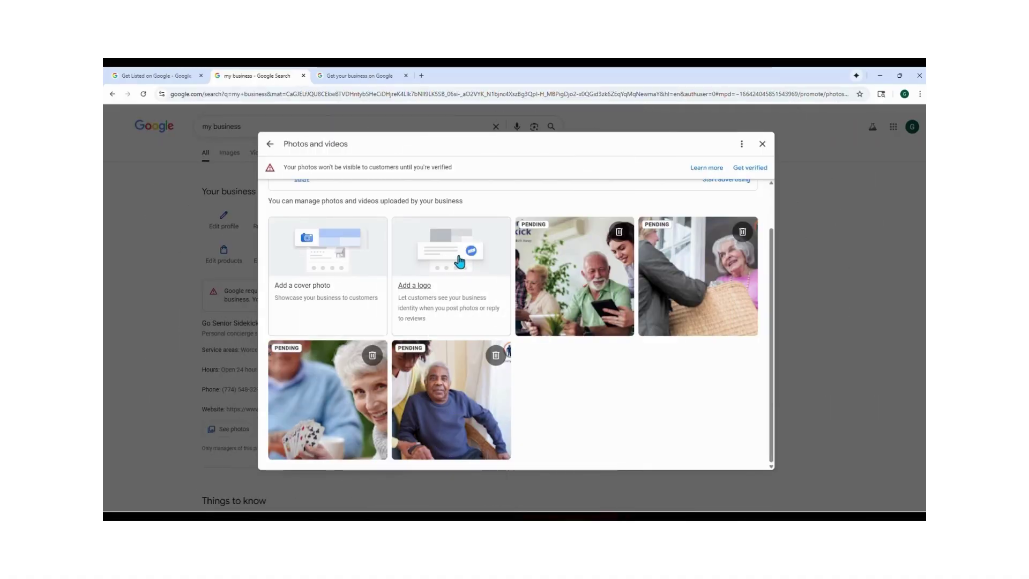
# - Upload 'Go Senior Logo (2)' and save it as the profile logo
pyautogui.click(459, 260)
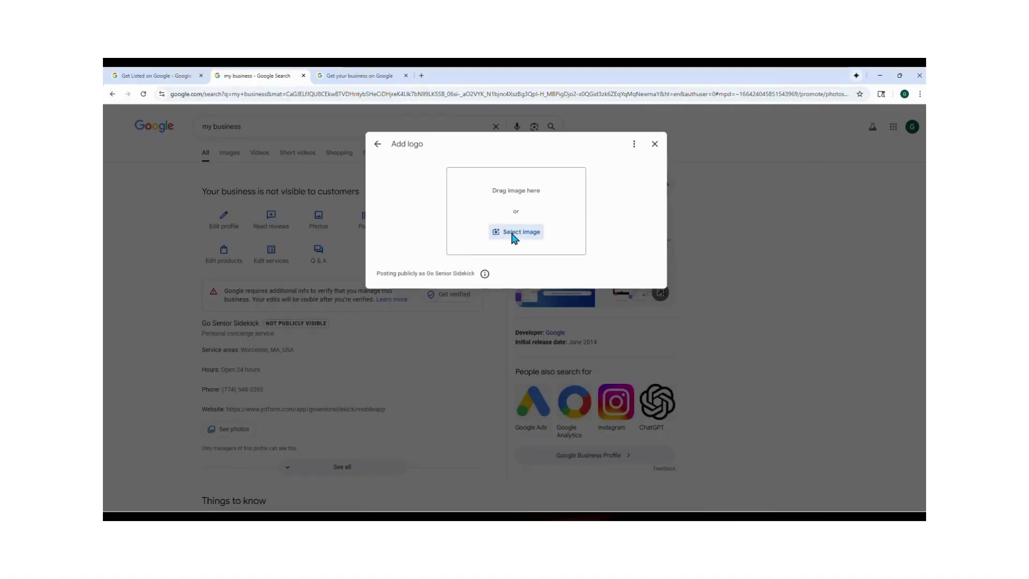
pyautogui.click(515, 232)
pyautogui.click(202, 149)
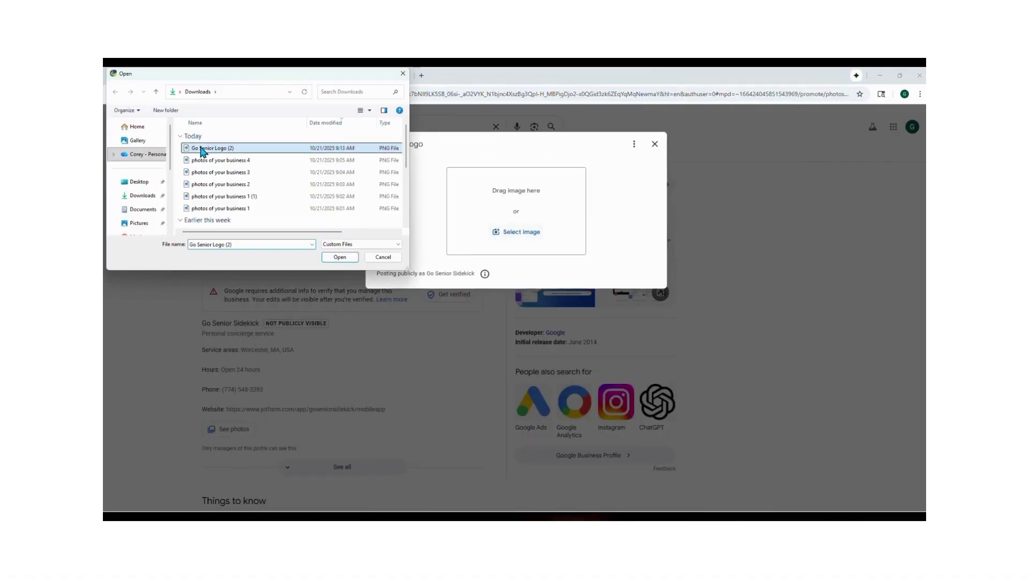
pyautogui.click(339, 257)
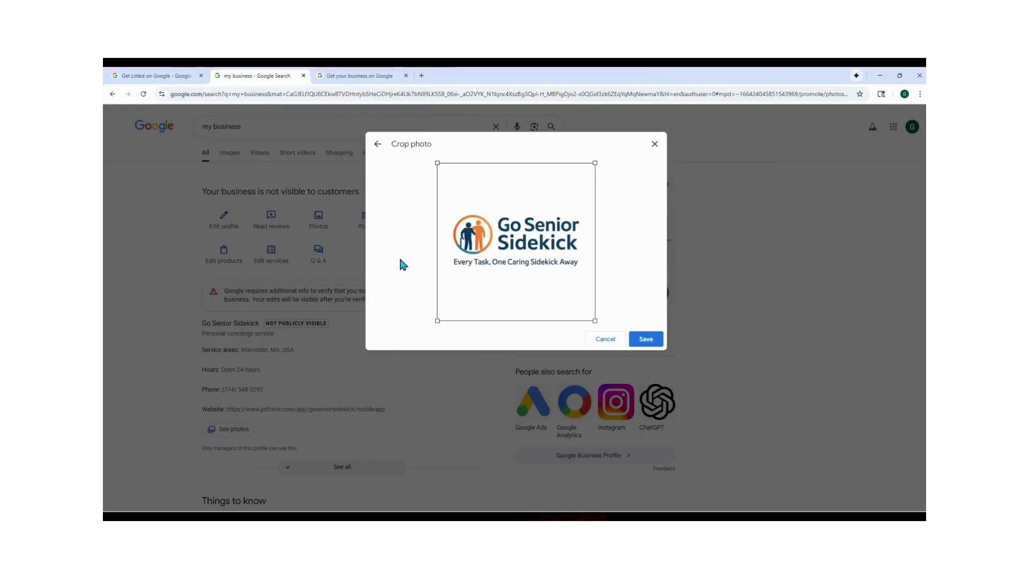
pyautogui.click(646, 341)
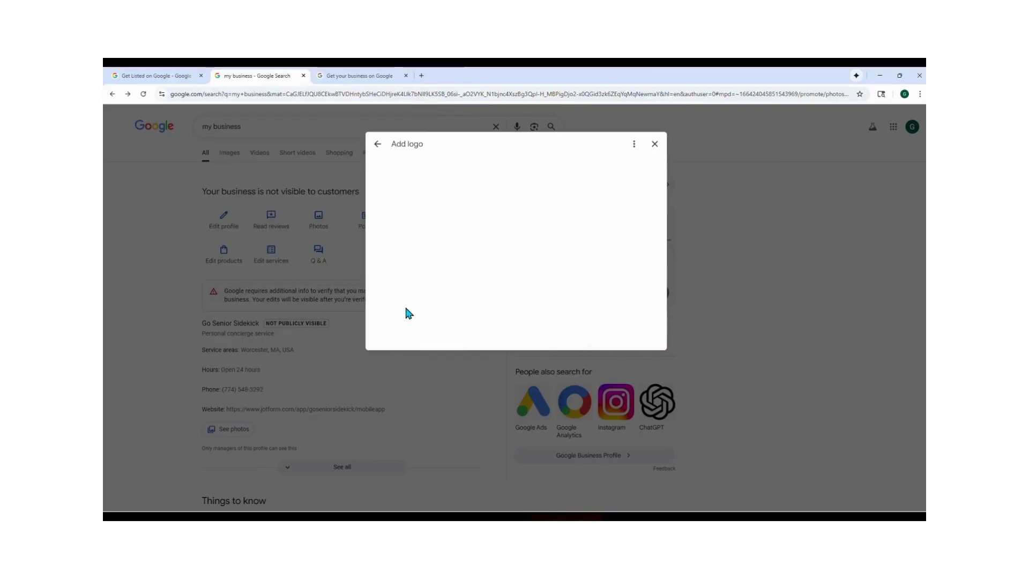
# - Start adding a cover photo and browse for its image file
pyautogui.scroll(-1, 416, 308)
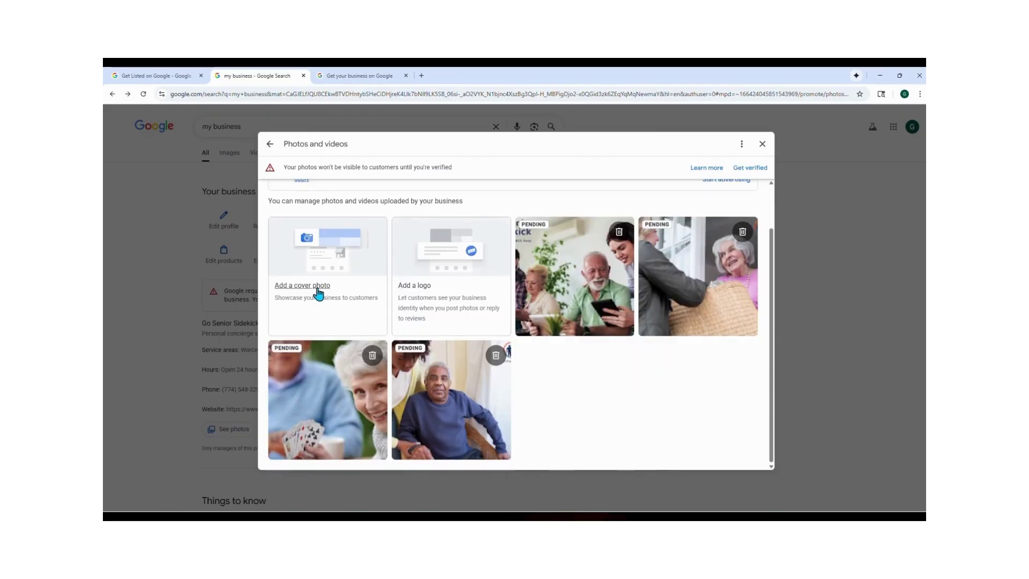
pyautogui.click(316, 289)
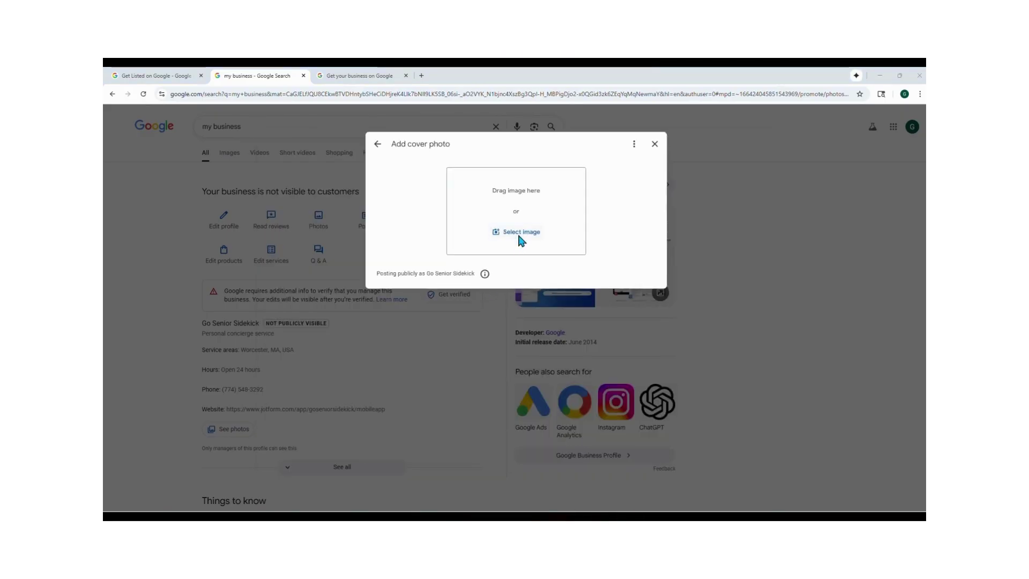
pyautogui.click(517, 233)
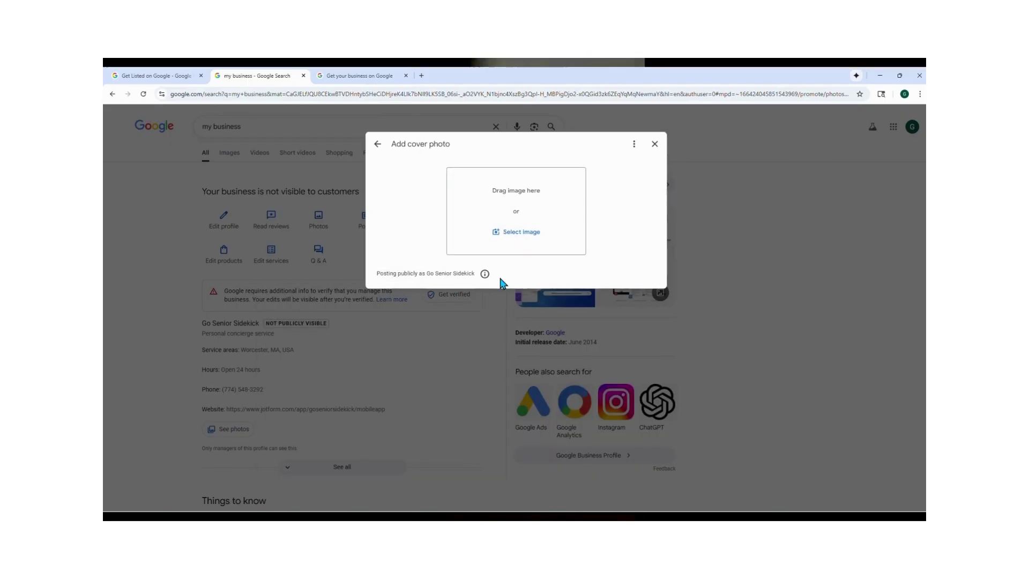